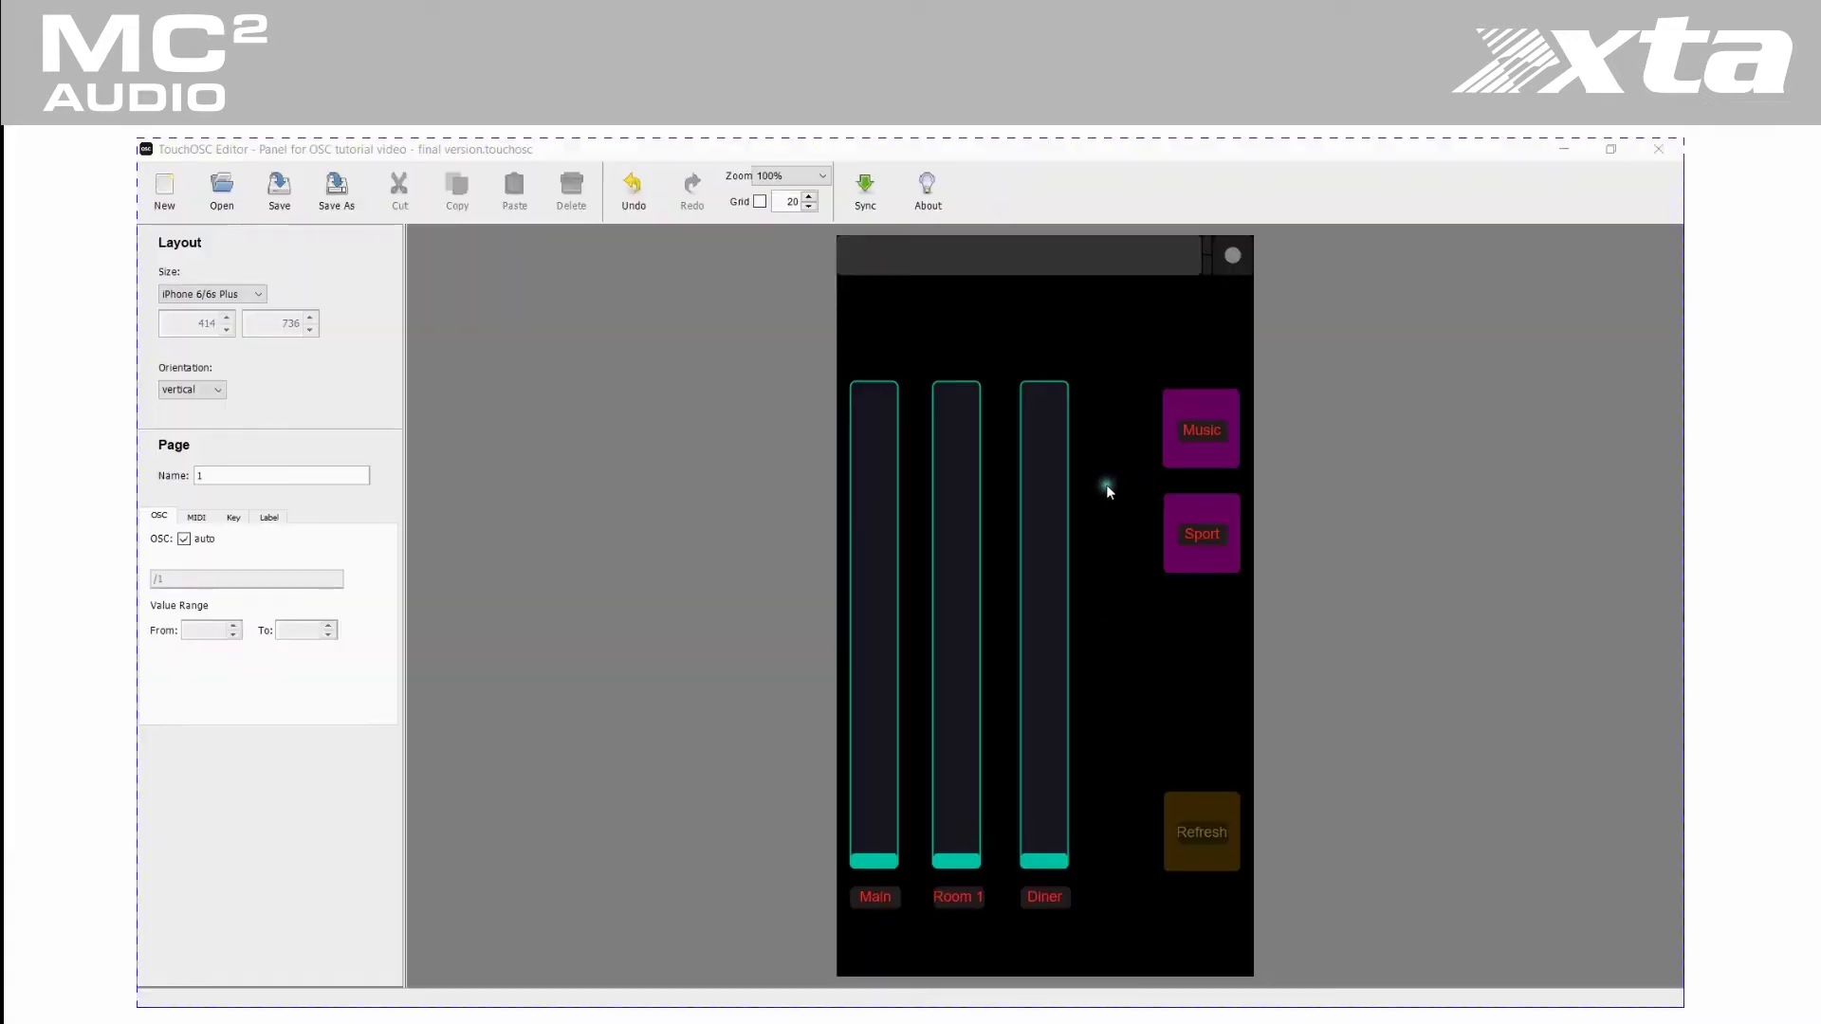
- Duplicate the Diner fader with its label and nudge the copy right as a fourth fader
{"action": "right_click", "coordinate": [1107, 487]}
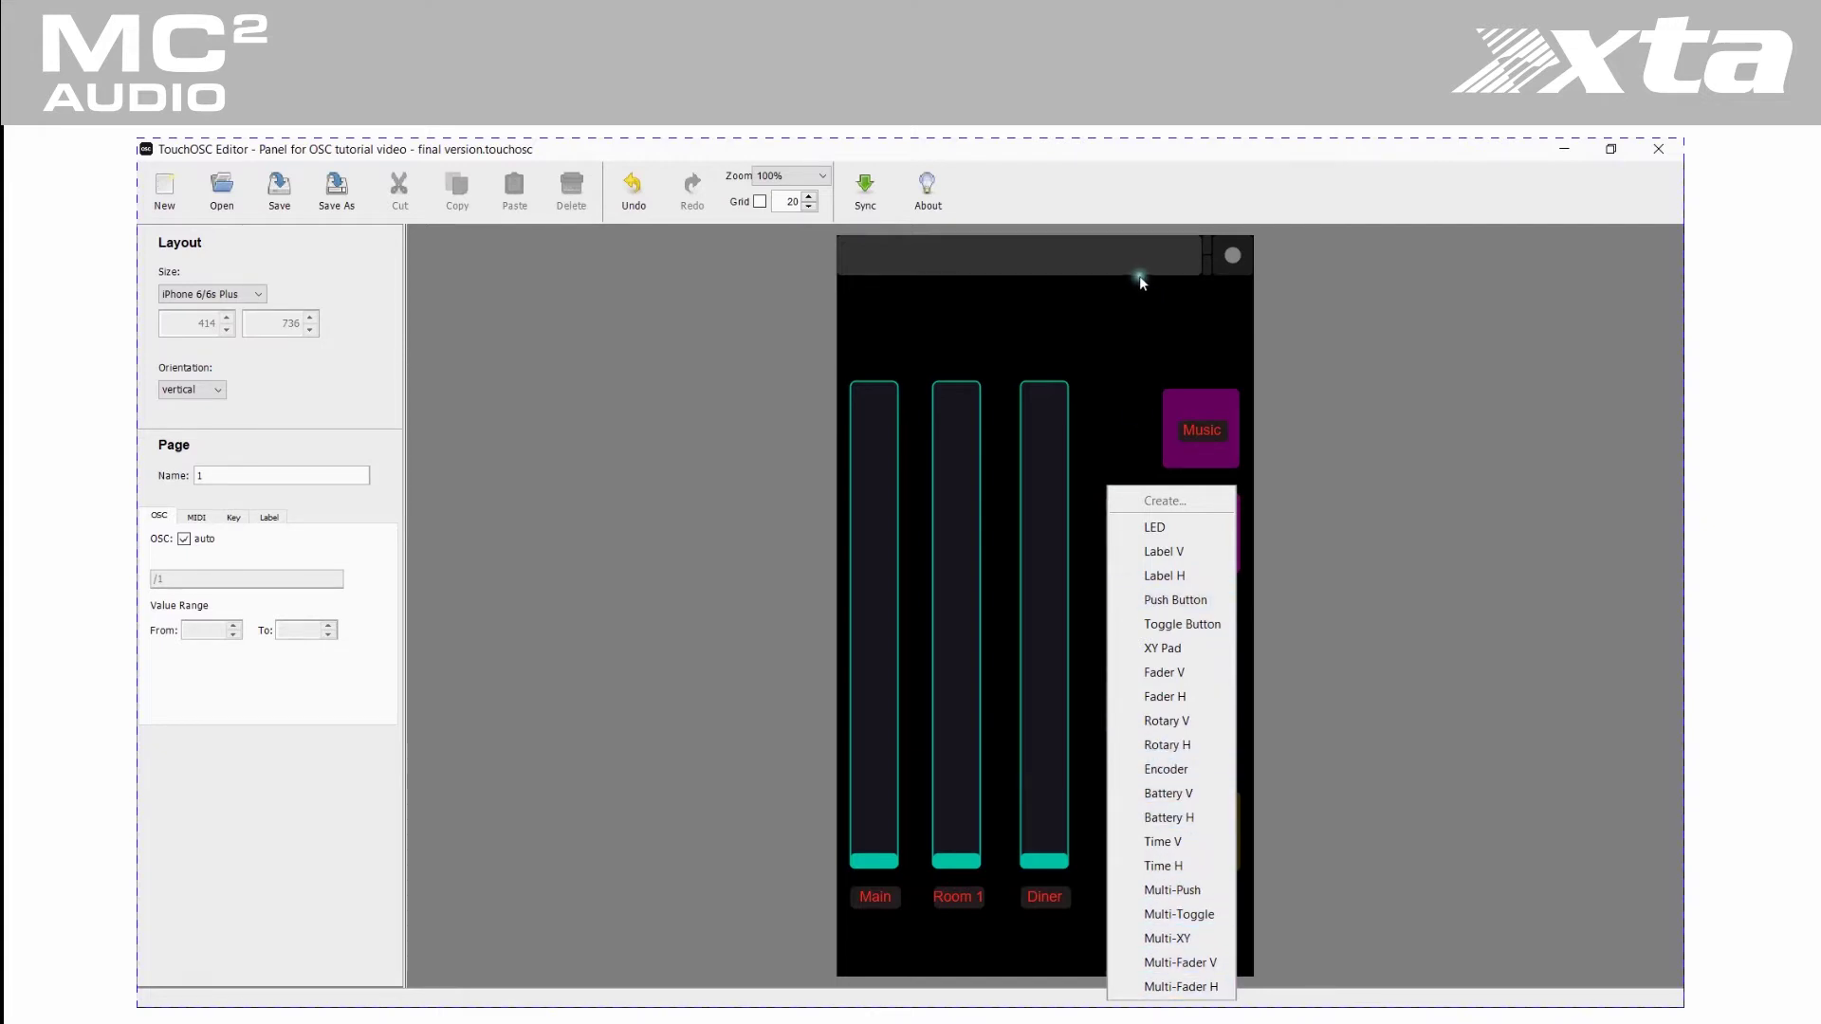
{"action": "left_click", "coordinate": [1123, 321]}
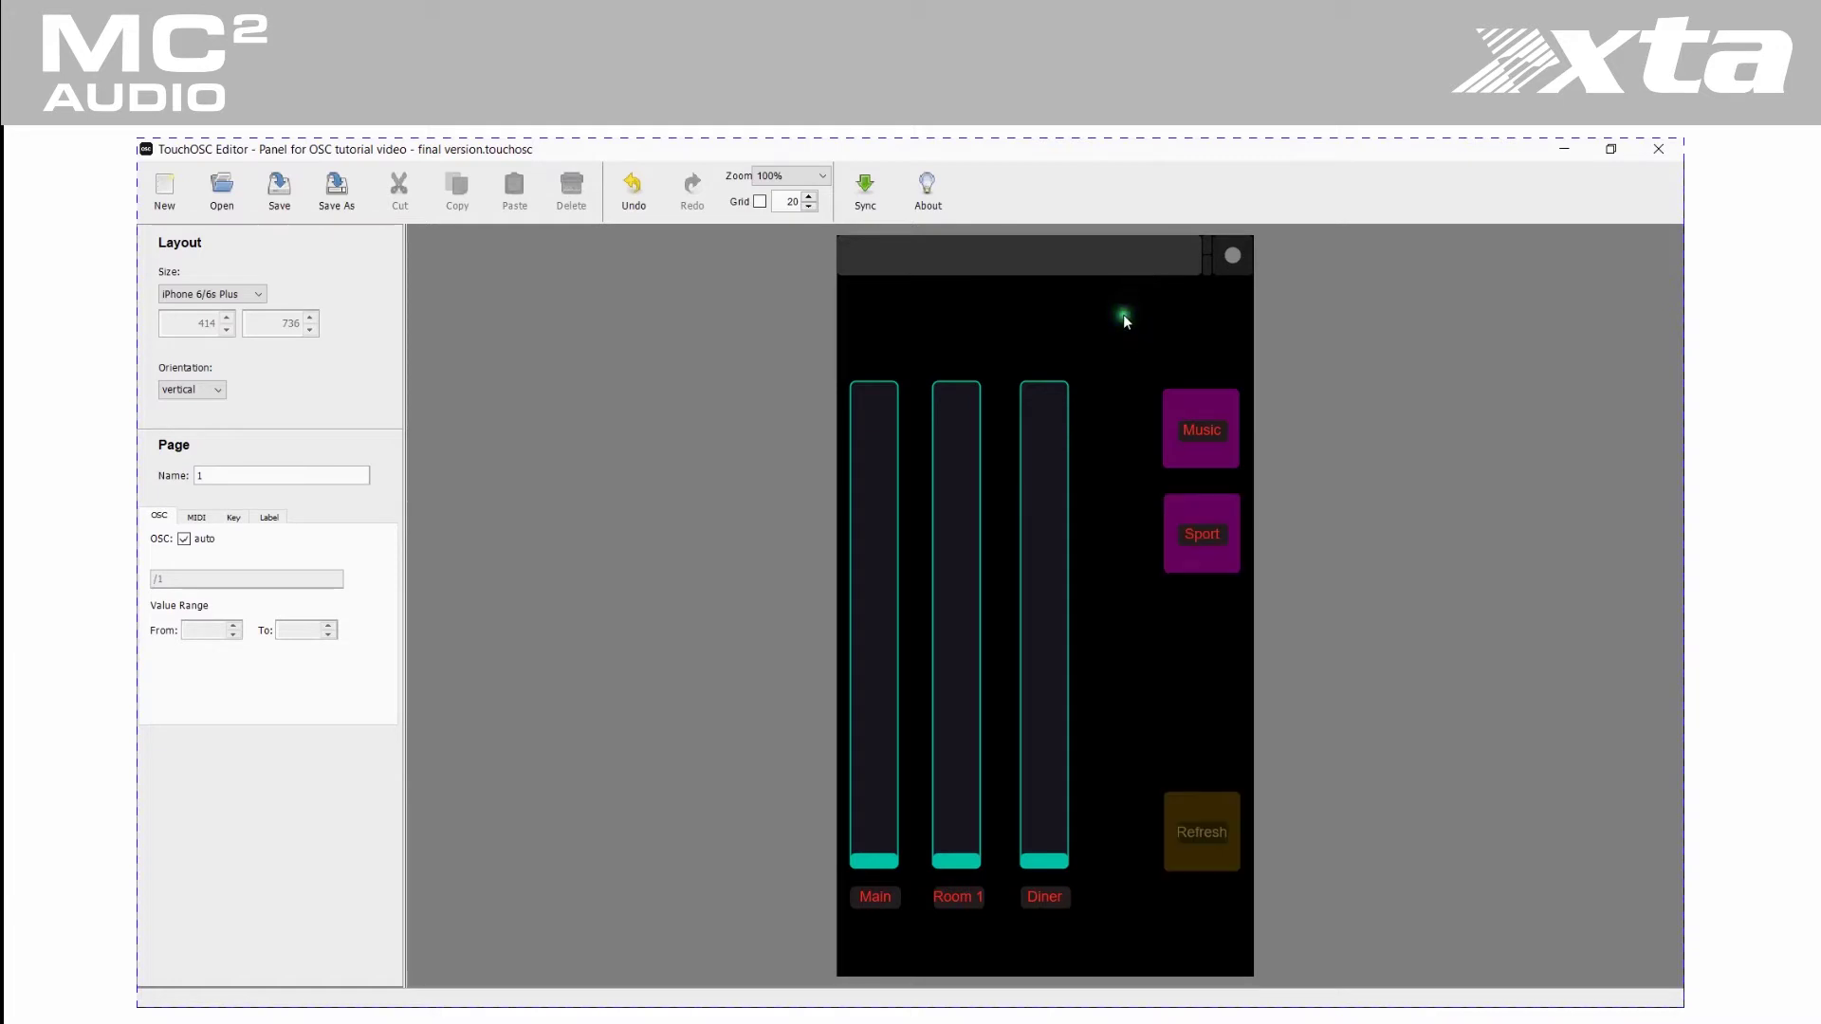
{"action": "left_click_drag", "start_coordinate": [1000, 355], "coordinate": [1094, 930]}
{"action": "left_click", "coordinate": [473, 201]}
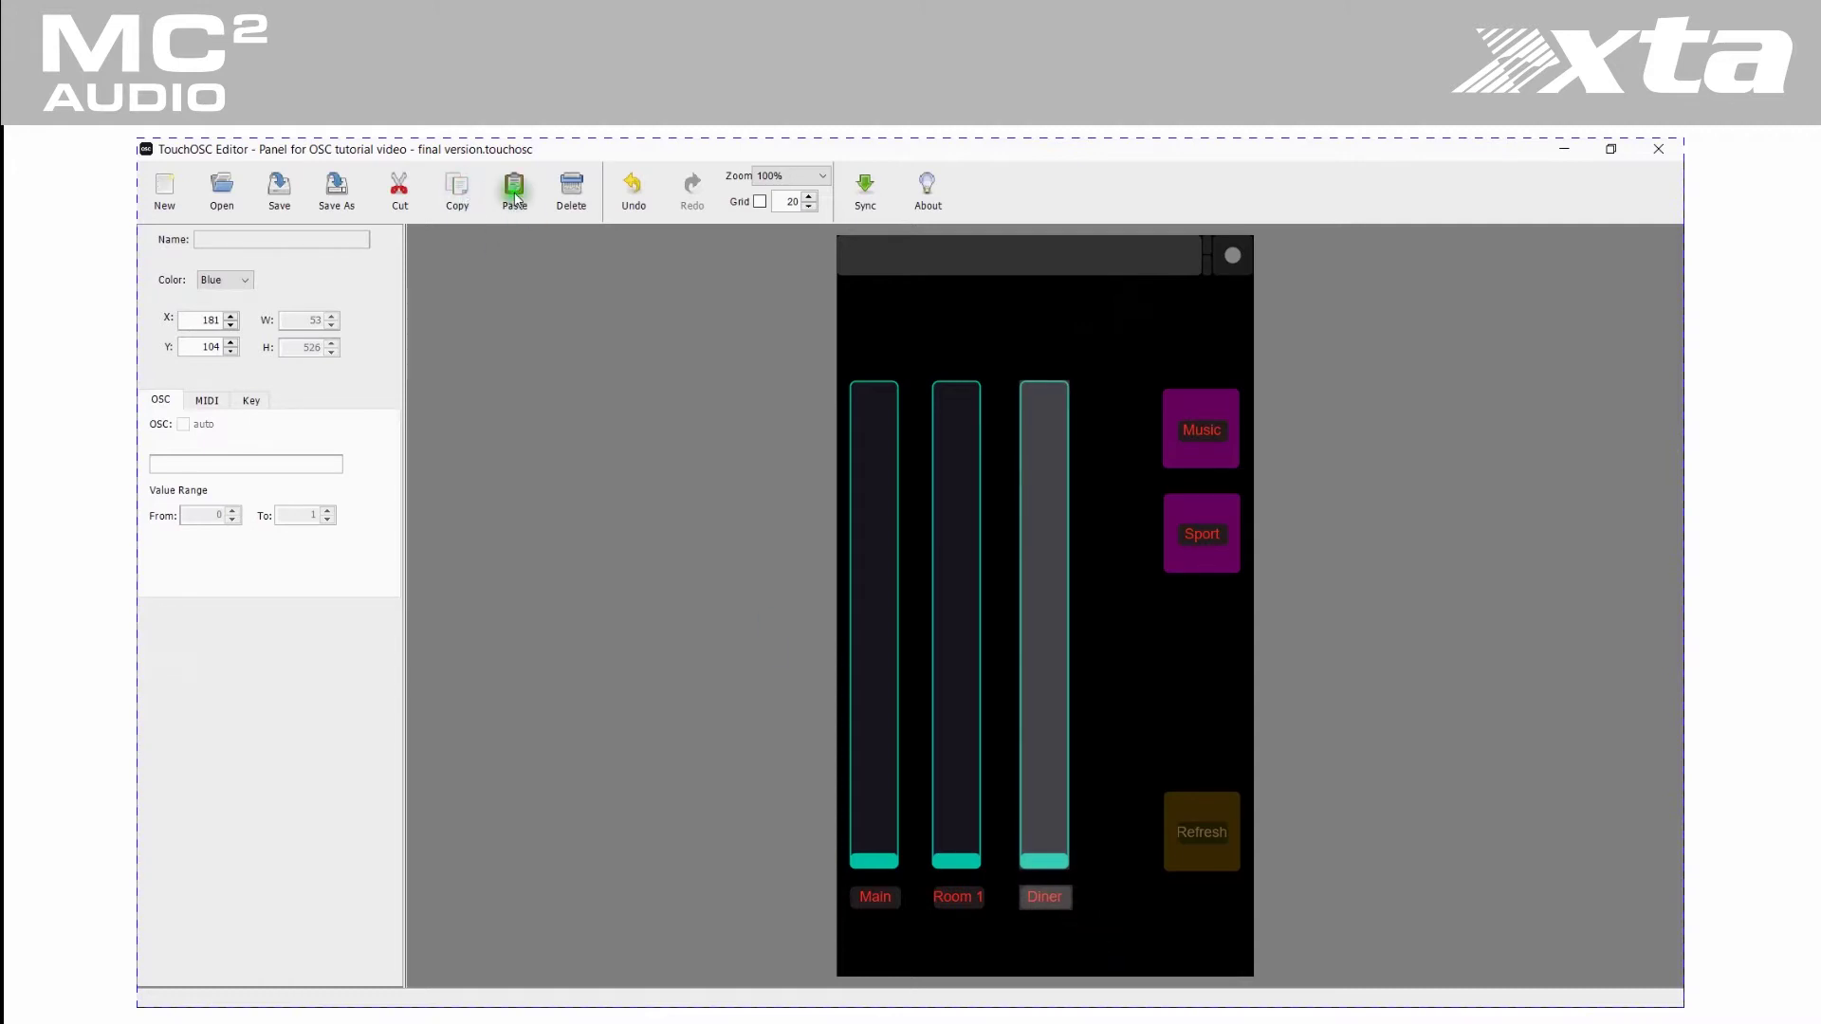
{"action": "left_click", "coordinate": [513, 199]}
{"action": "key", "text": "Right"}
{"action": "key", "text": "Right"}
{"action": "key", "text": "Right"}
{"action": "key", "text": "Right"}
{"action": "key", "text": "Right"}
{"action": "key", "text": "Right"}
{"action": "key", "text": "Right"}
{"action": "key", "text": "Right"}
{"action": "key", "text": "Right"}
{"action": "key", "text": "Right"}
{"action": "key", "text": "Right"}
{"action": "key", "text": "Right"}
{"action": "key", "text": "Right"}
{"action": "key", "text": "Right"}
{"action": "key", "text": "Right"}
{"action": "key", "text": "Right"}
{"action": "key", "text": "Right"}
{"action": "key", "text": "Right"}
{"action": "key", "text": "Right"}
{"action": "key", "text": "Right"}
{"action": "key", "text": "Right"}
{"action": "key", "text": "Right"}
{"action": "key", "text": "Right"}
{"action": "key", "text": "Right"}
{"action": "key", "text": "Right"}
{"action": "key", "text": "Right"}
{"action": "key", "text": "Right"}
{"action": "key", "text": "Right"}
{"action": "key", "text": "Right"}
{"action": "key", "text": "Right"}
{"action": "key", "text": "Right"}
{"action": "key", "text": "Right"}
{"action": "key", "text": "Right"}
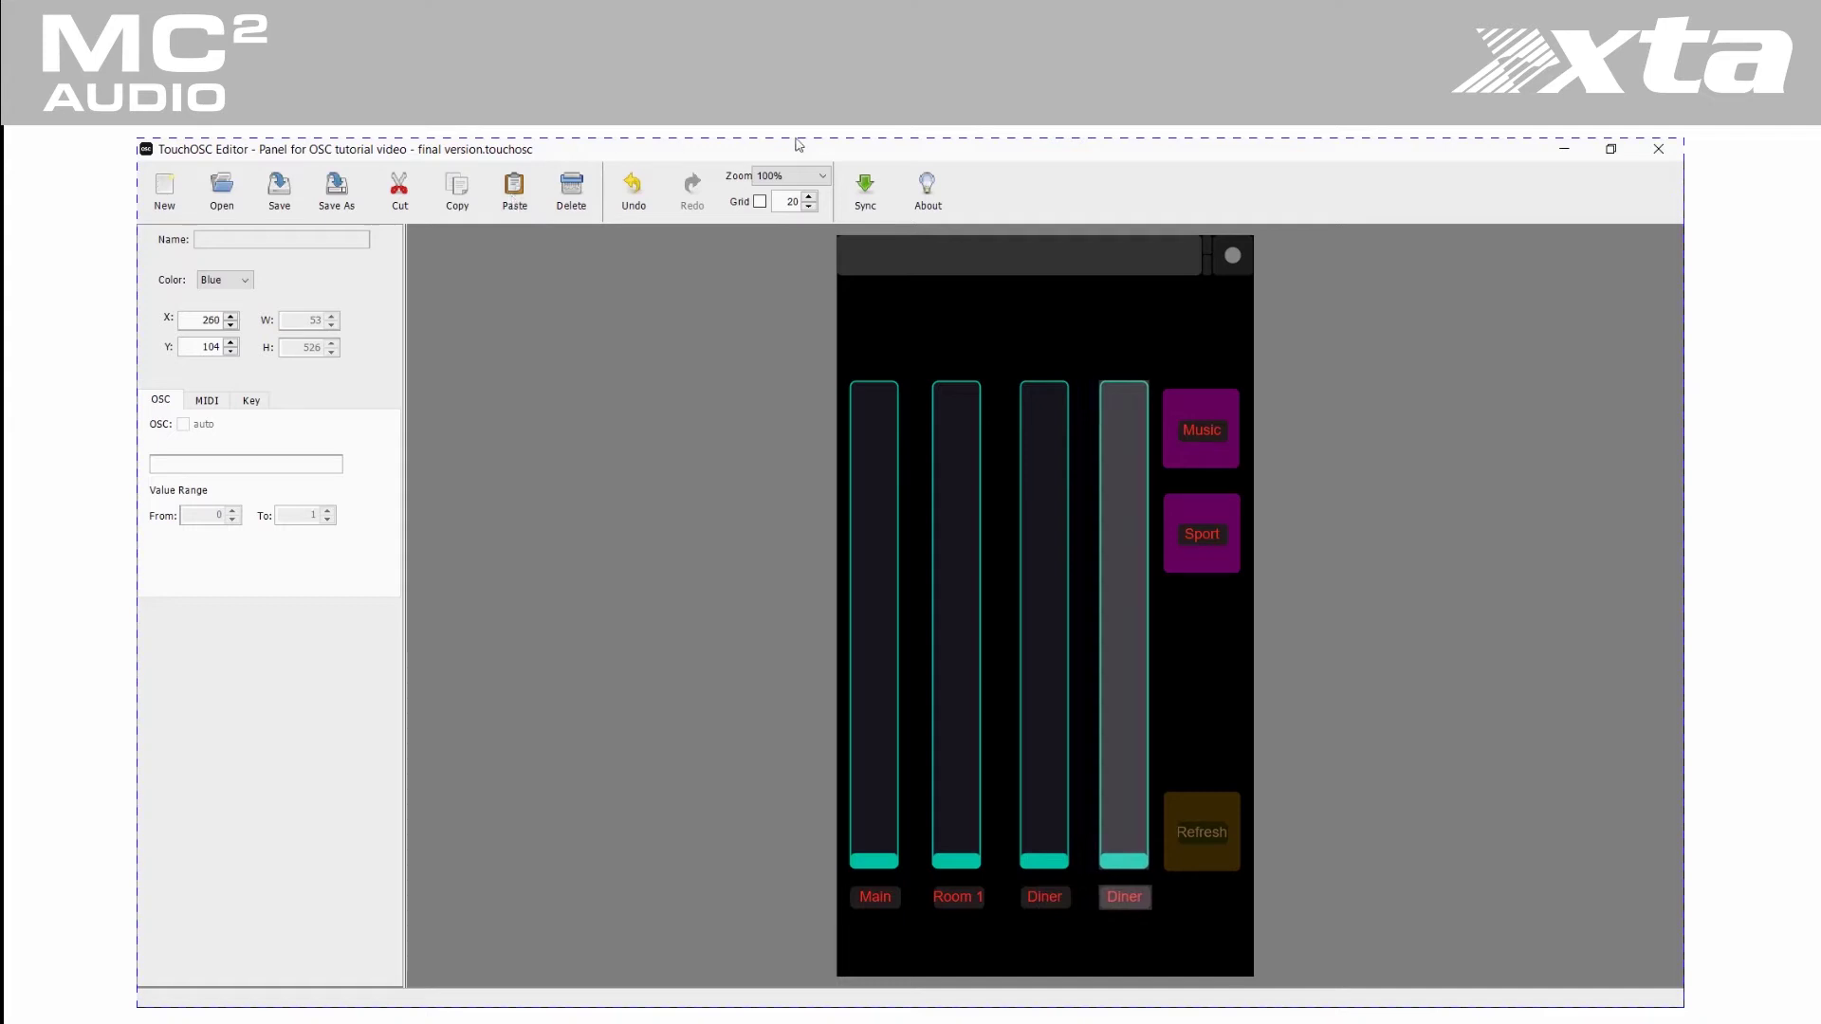
- Change the fourth fader's OSC address from channel 3 to /output/aux/4/gainabs
{"action": "left_click", "coordinate": [1197, 697]}
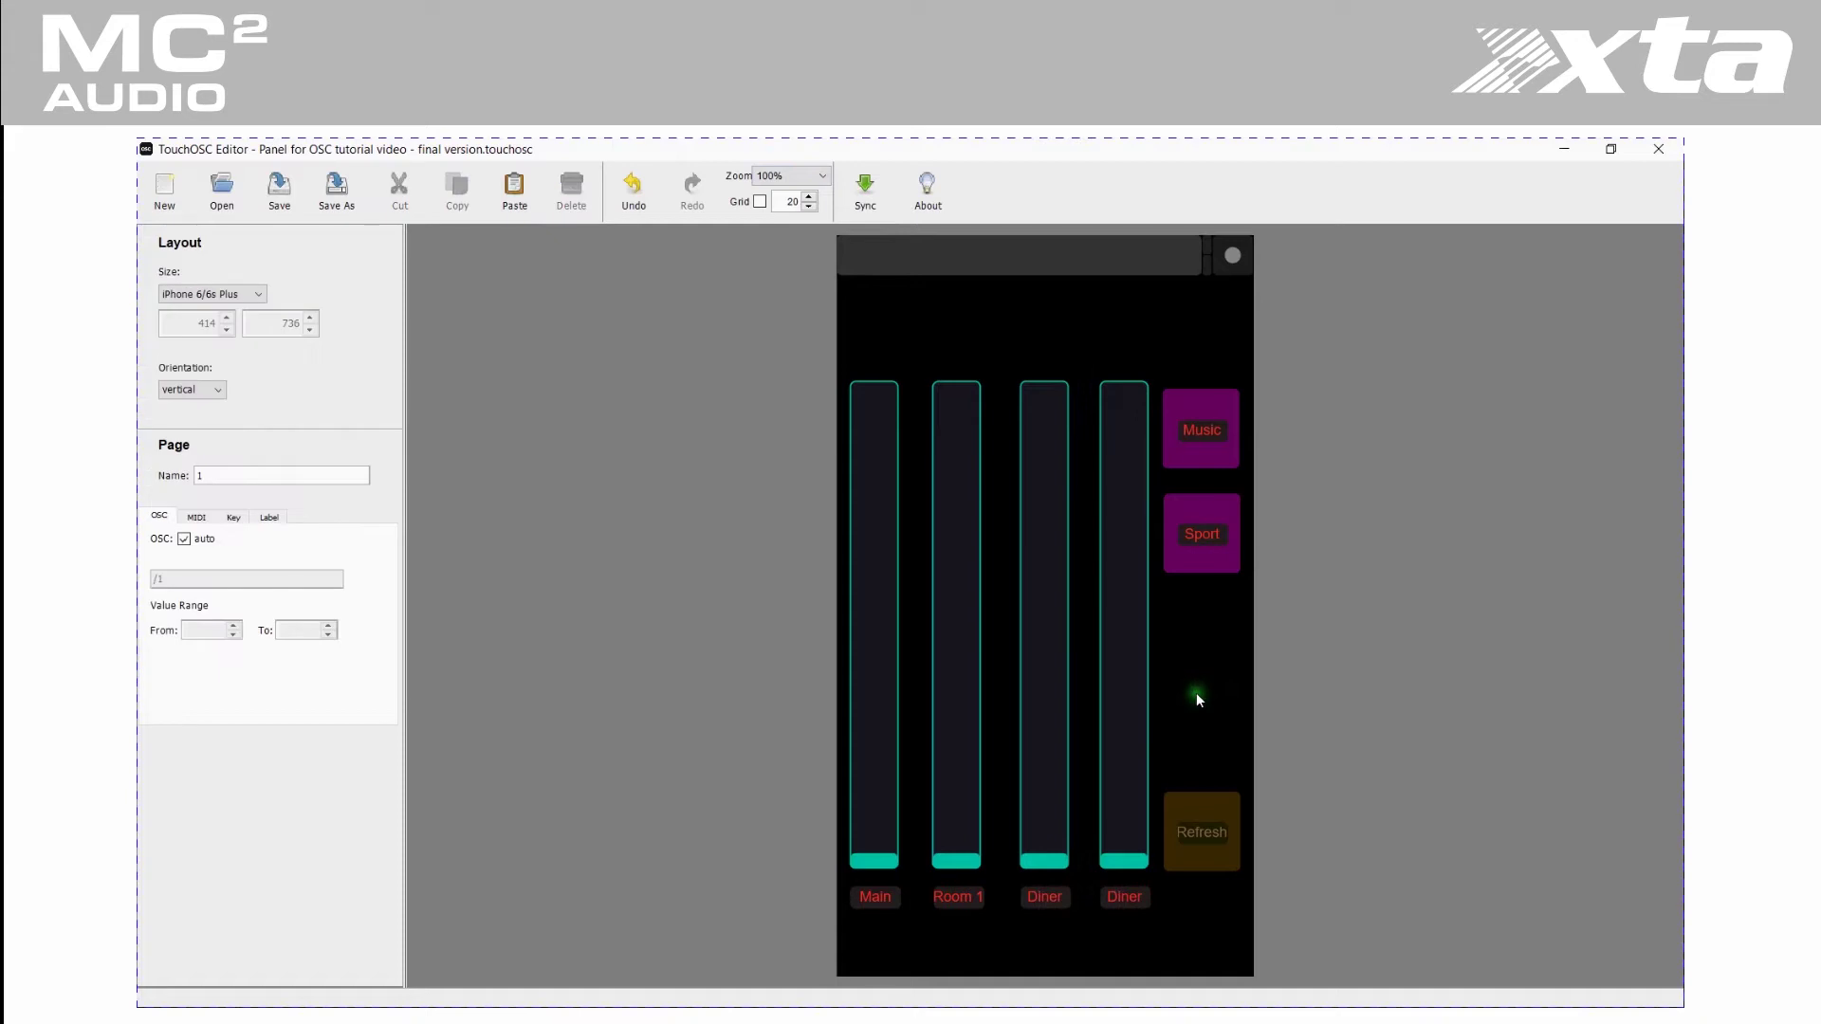
{"action": "left_click", "coordinate": [1130, 661]}
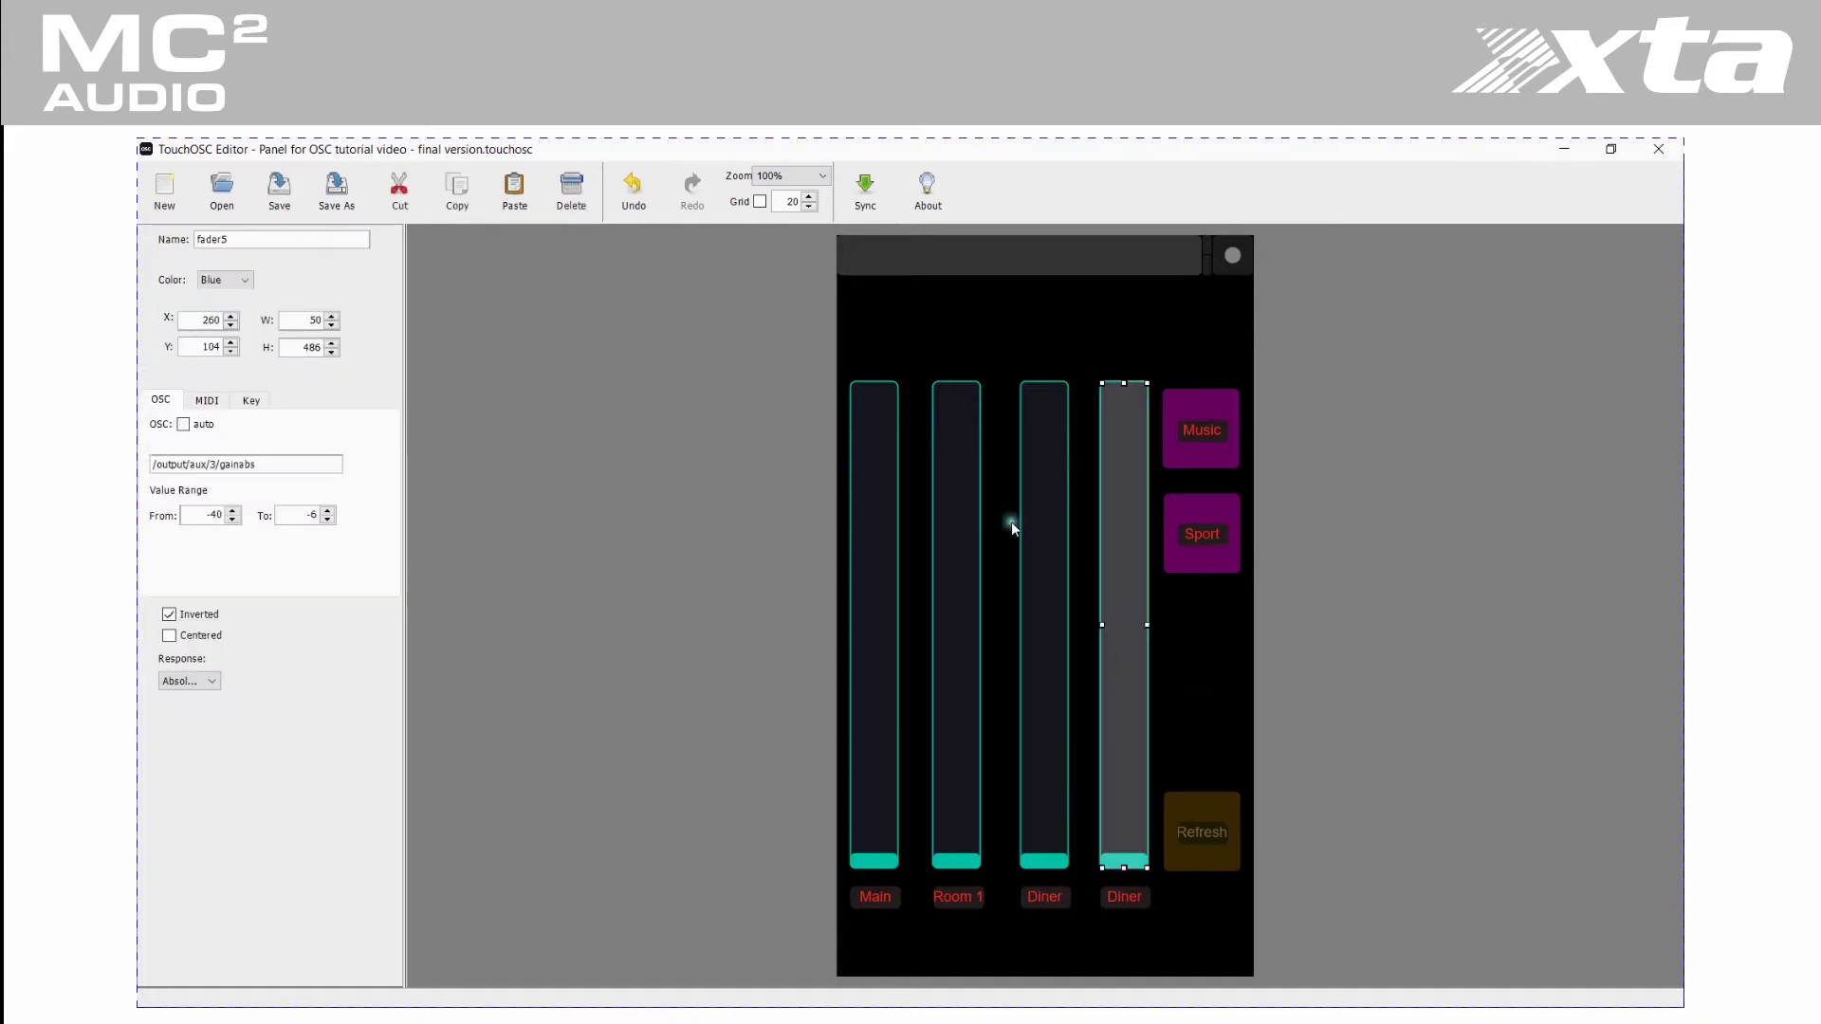
{"action": "left_click", "coordinate": [219, 468]}
{"action": "key", "text": "BackSpace"}
{"action": "type", "text": "4"}
{"action": "left_click", "coordinate": [746, 954]}
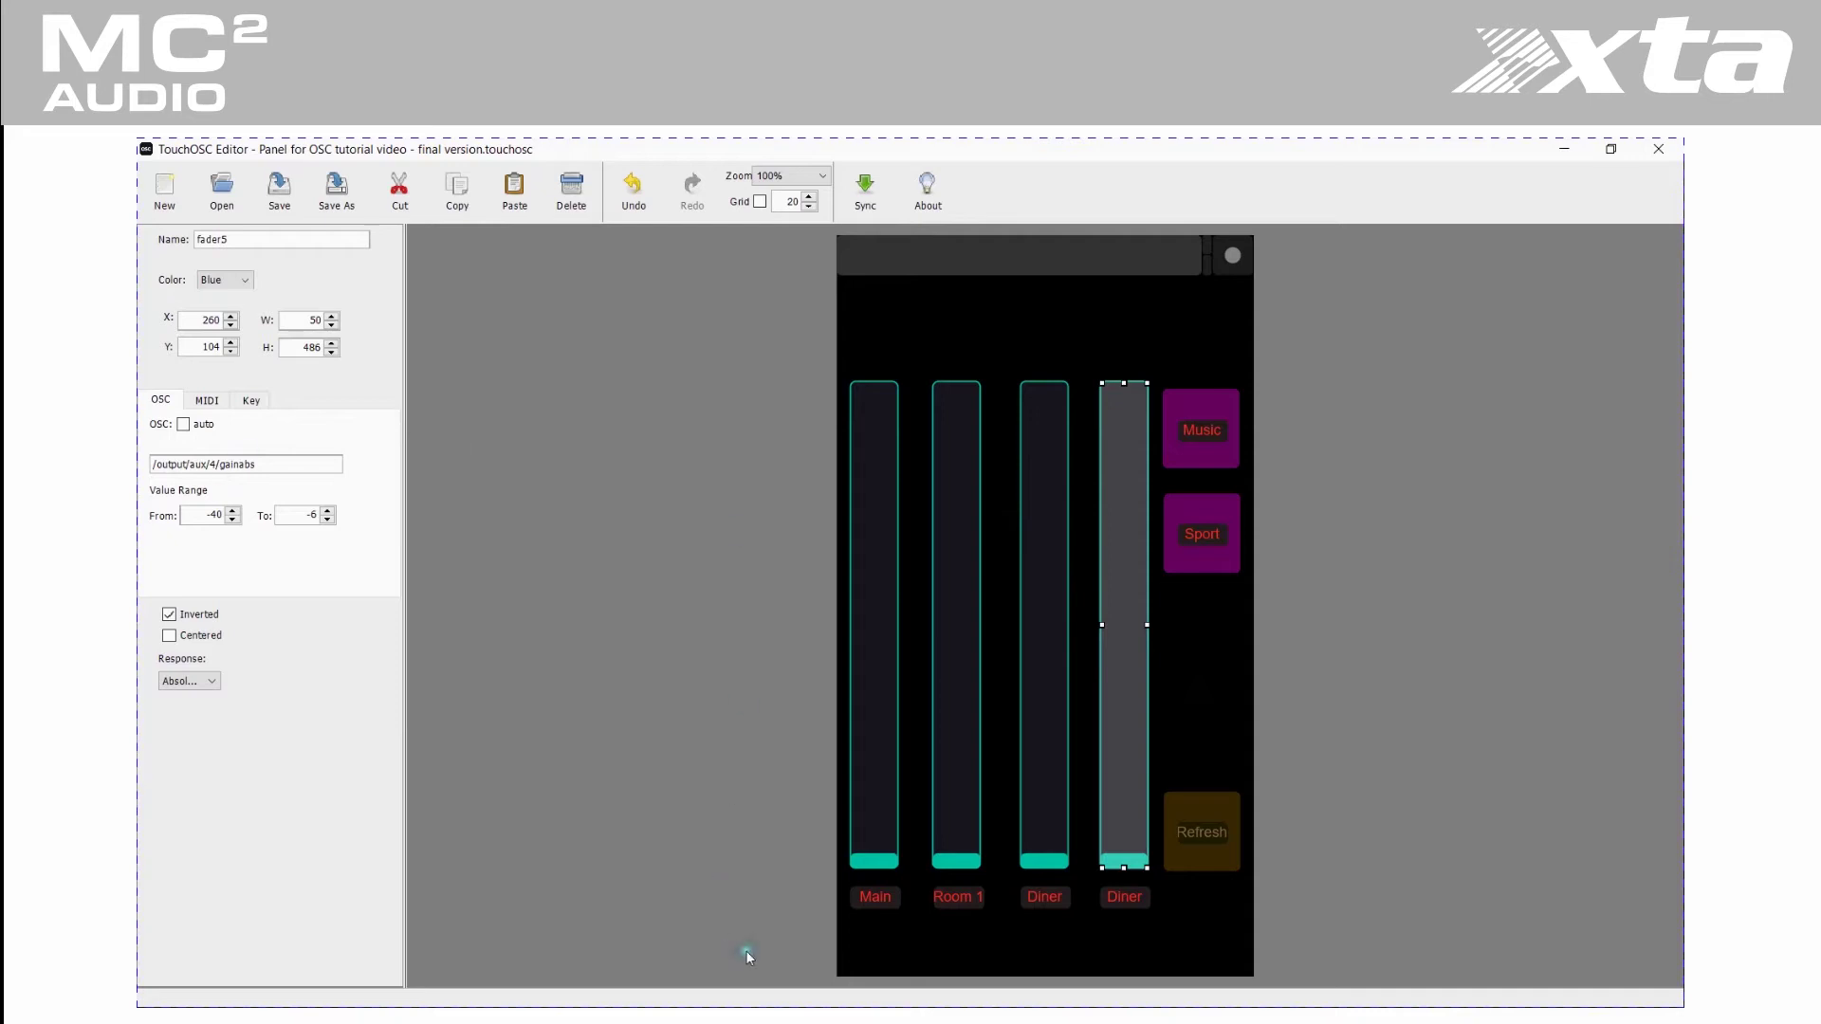
- Clear the Diner text from the fourth fader's label to rename it
{"action": "left_click", "coordinate": [1124, 903]}
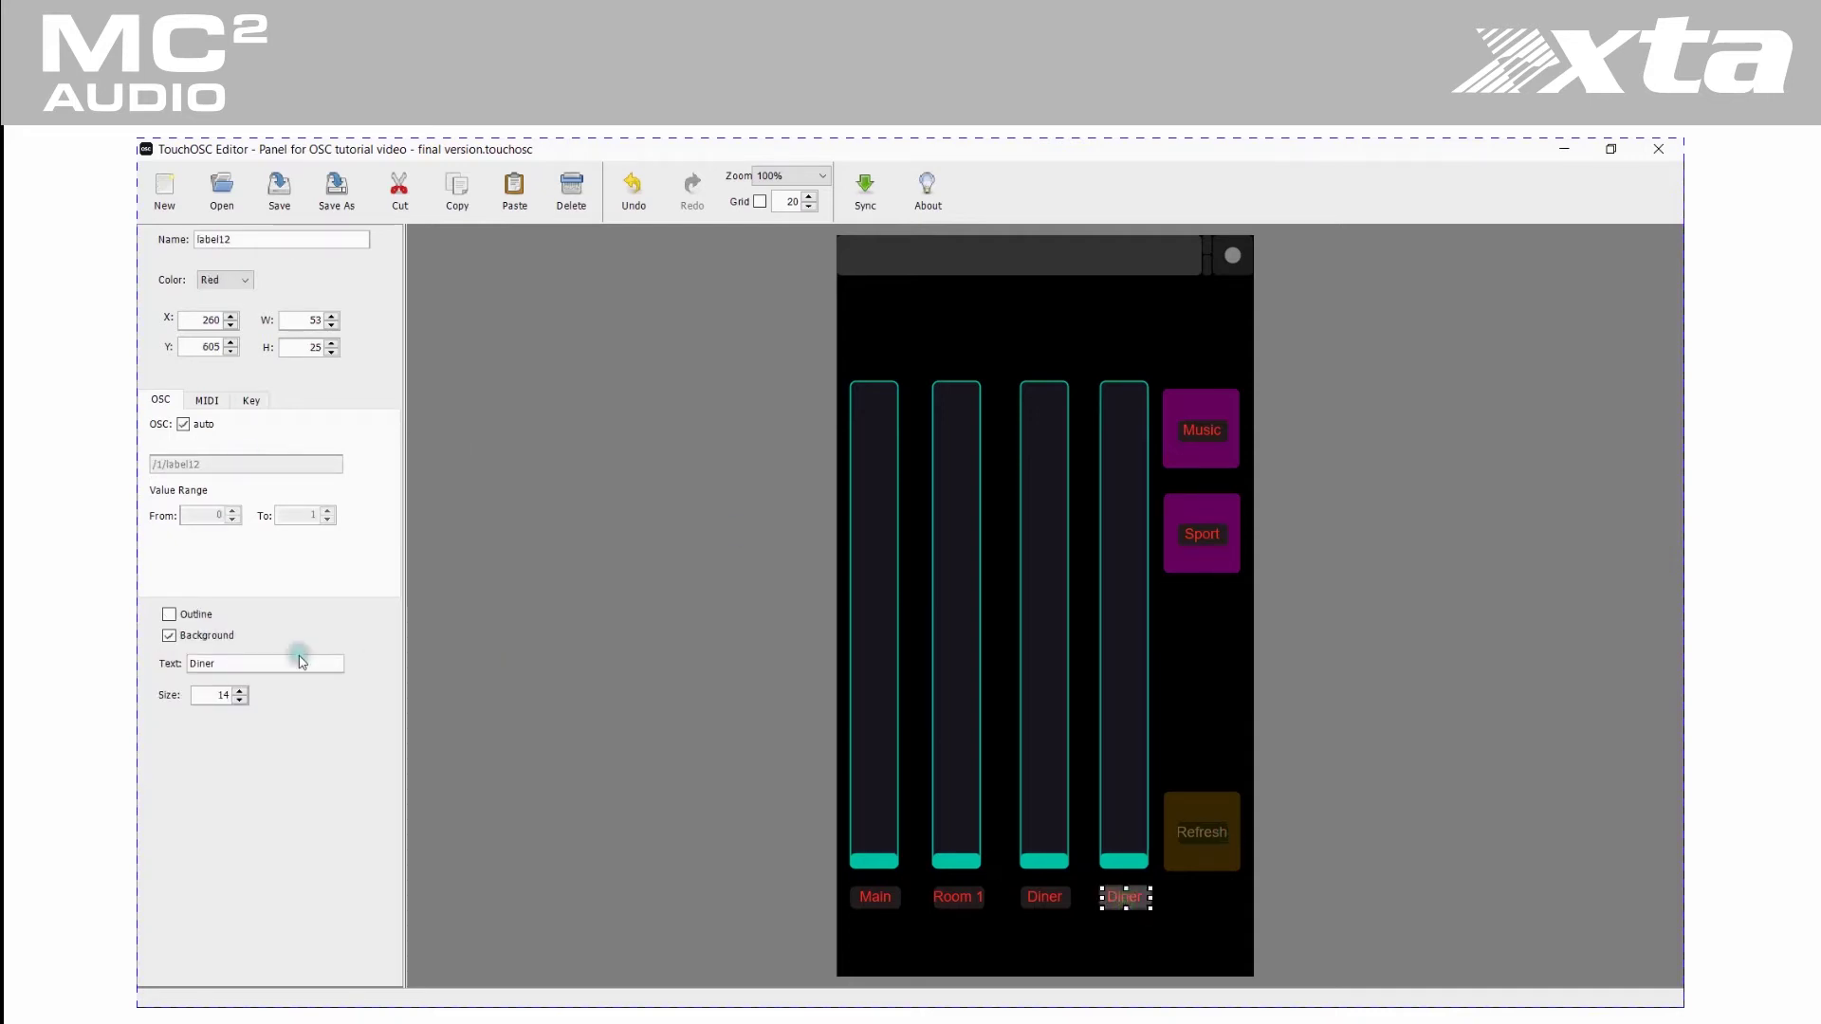
{"action": "left_click", "coordinate": [218, 665]}
{"action": "key", "text": "BackSpace"}
{"action": "key", "text": "BackSpace"}
{"action": "key", "text": "BackSpace"}
{"action": "key", "text": "BackSpace"}
{"action": "key", "text": "BackSpace"}
- Confirm the WC label, then place copies of the Music and Sport buttons below the originals
{"action": "left_click", "coordinate": [1218, 687]}
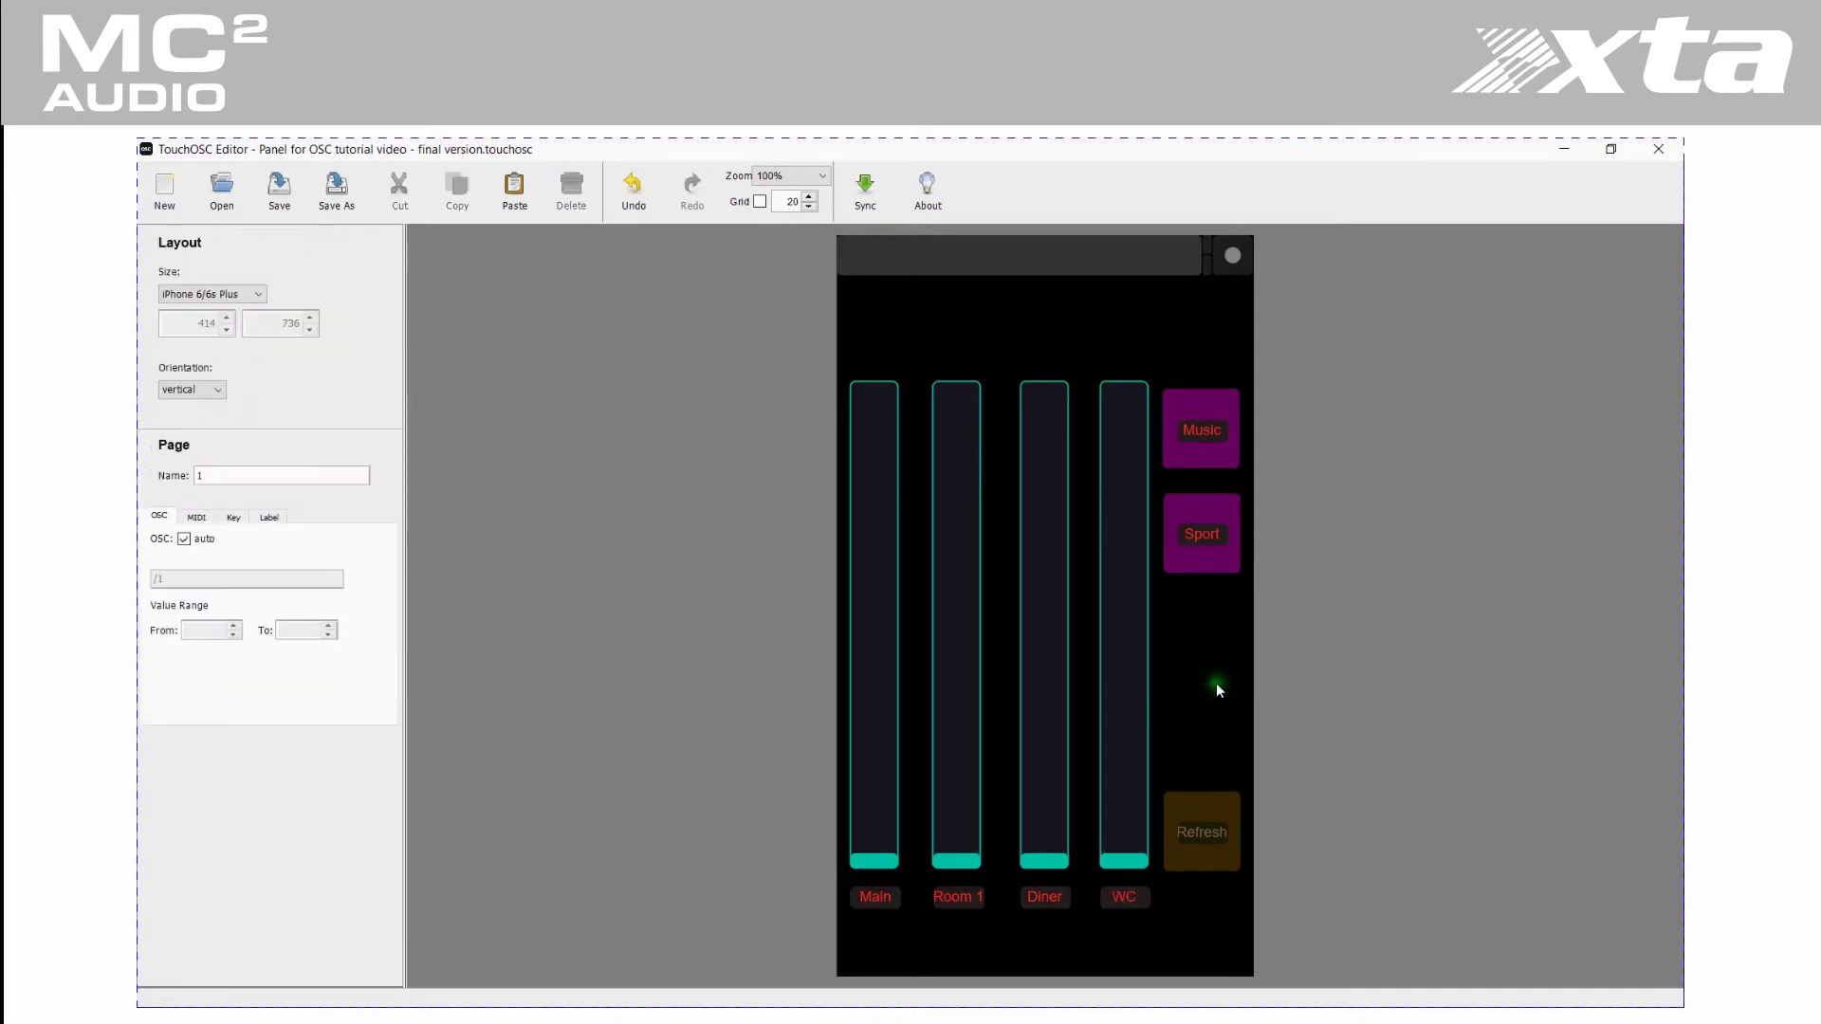
{"action": "left_click_drag", "start_coordinate": [1248, 598], "coordinate": [1155, 367]}
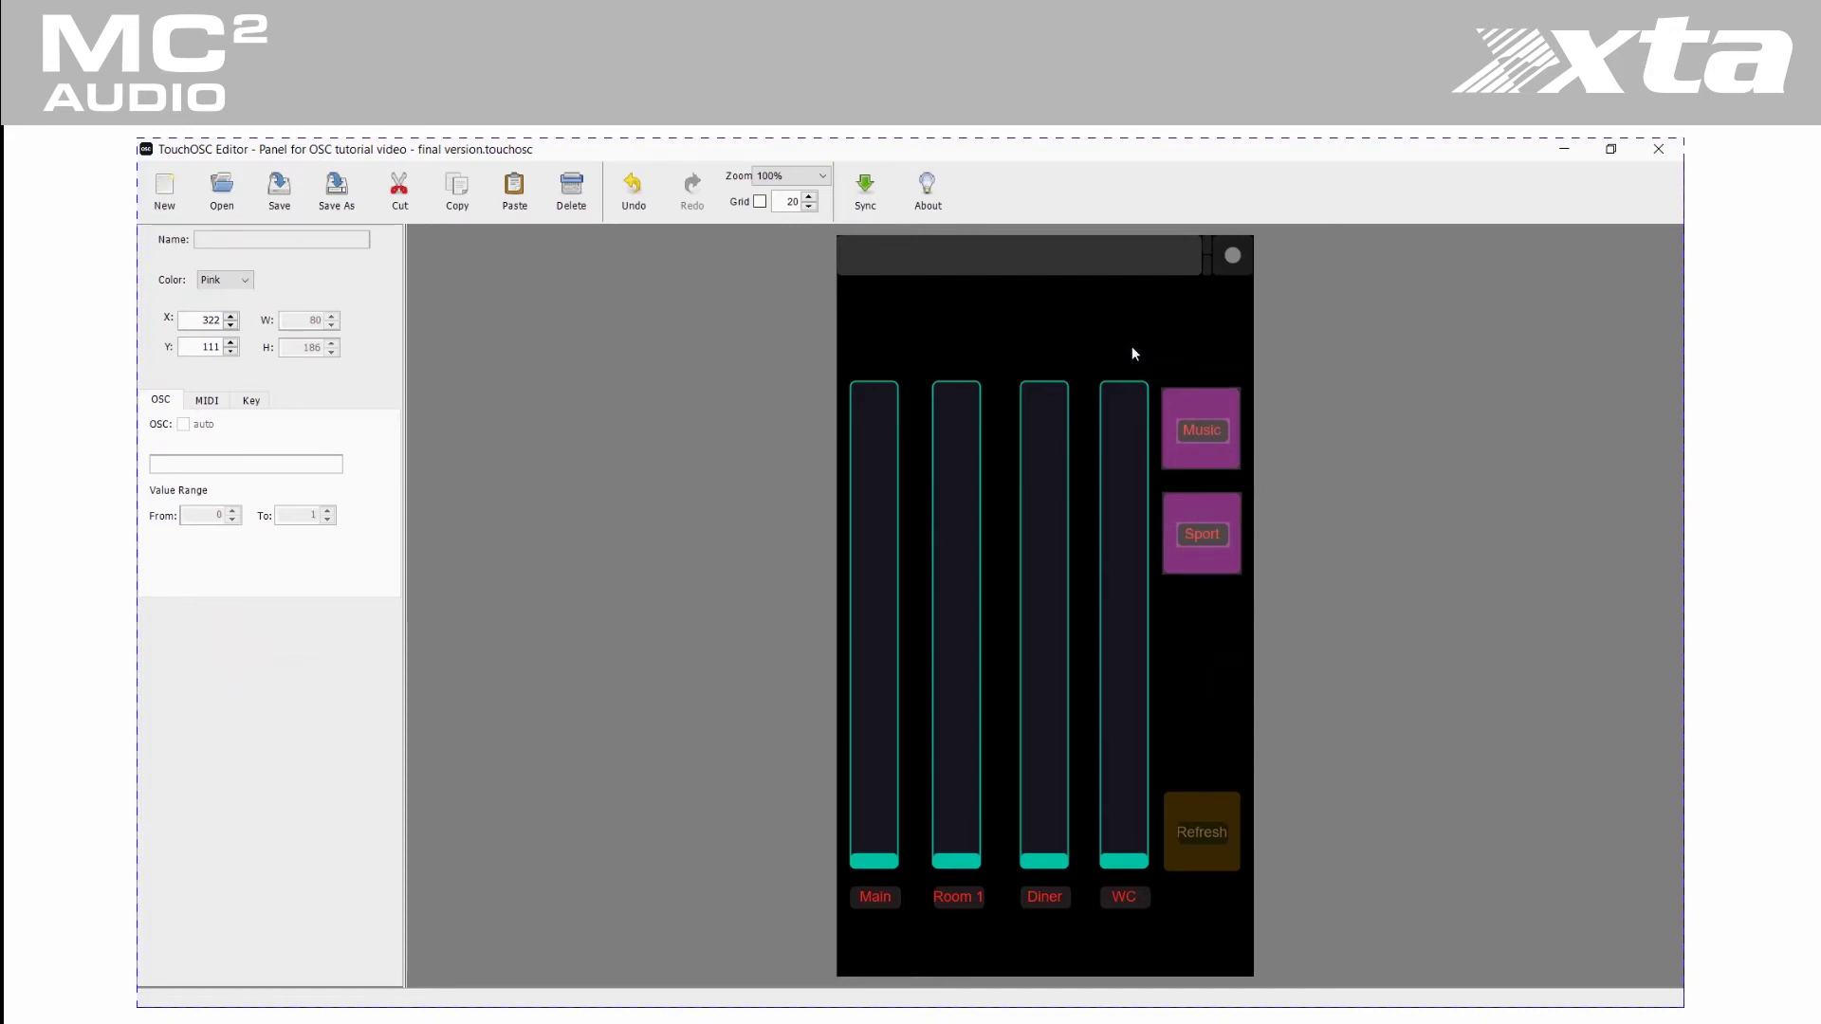
{"action": "key", "text": "Down"}
{"action": "key", "text": "Down"}
{"action": "key", "text": "Down"}
{"action": "key", "text": "Down"}
{"action": "key", "text": "Down"}
{"action": "key", "text": "Down"}
{"action": "key", "text": "Down"}
{"action": "key", "text": "Down"}
{"action": "key", "text": "Down"}
{"action": "key", "text": "Down"}
{"action": "key", "text": "Down"}
{"action": "key", "text": "Down"}
{"action": "key", "text": "Down"}
{"action": "key", "text": "Down"}
{"action": "key", "text": "Down"}
{"action": "key", "text": "Down"}
{"action": "key", "text": "Down"}
{"action": "key", "text": "Down"}
{"action": "key", "text": "Down"}
{"action": "key", "text": "Down"}
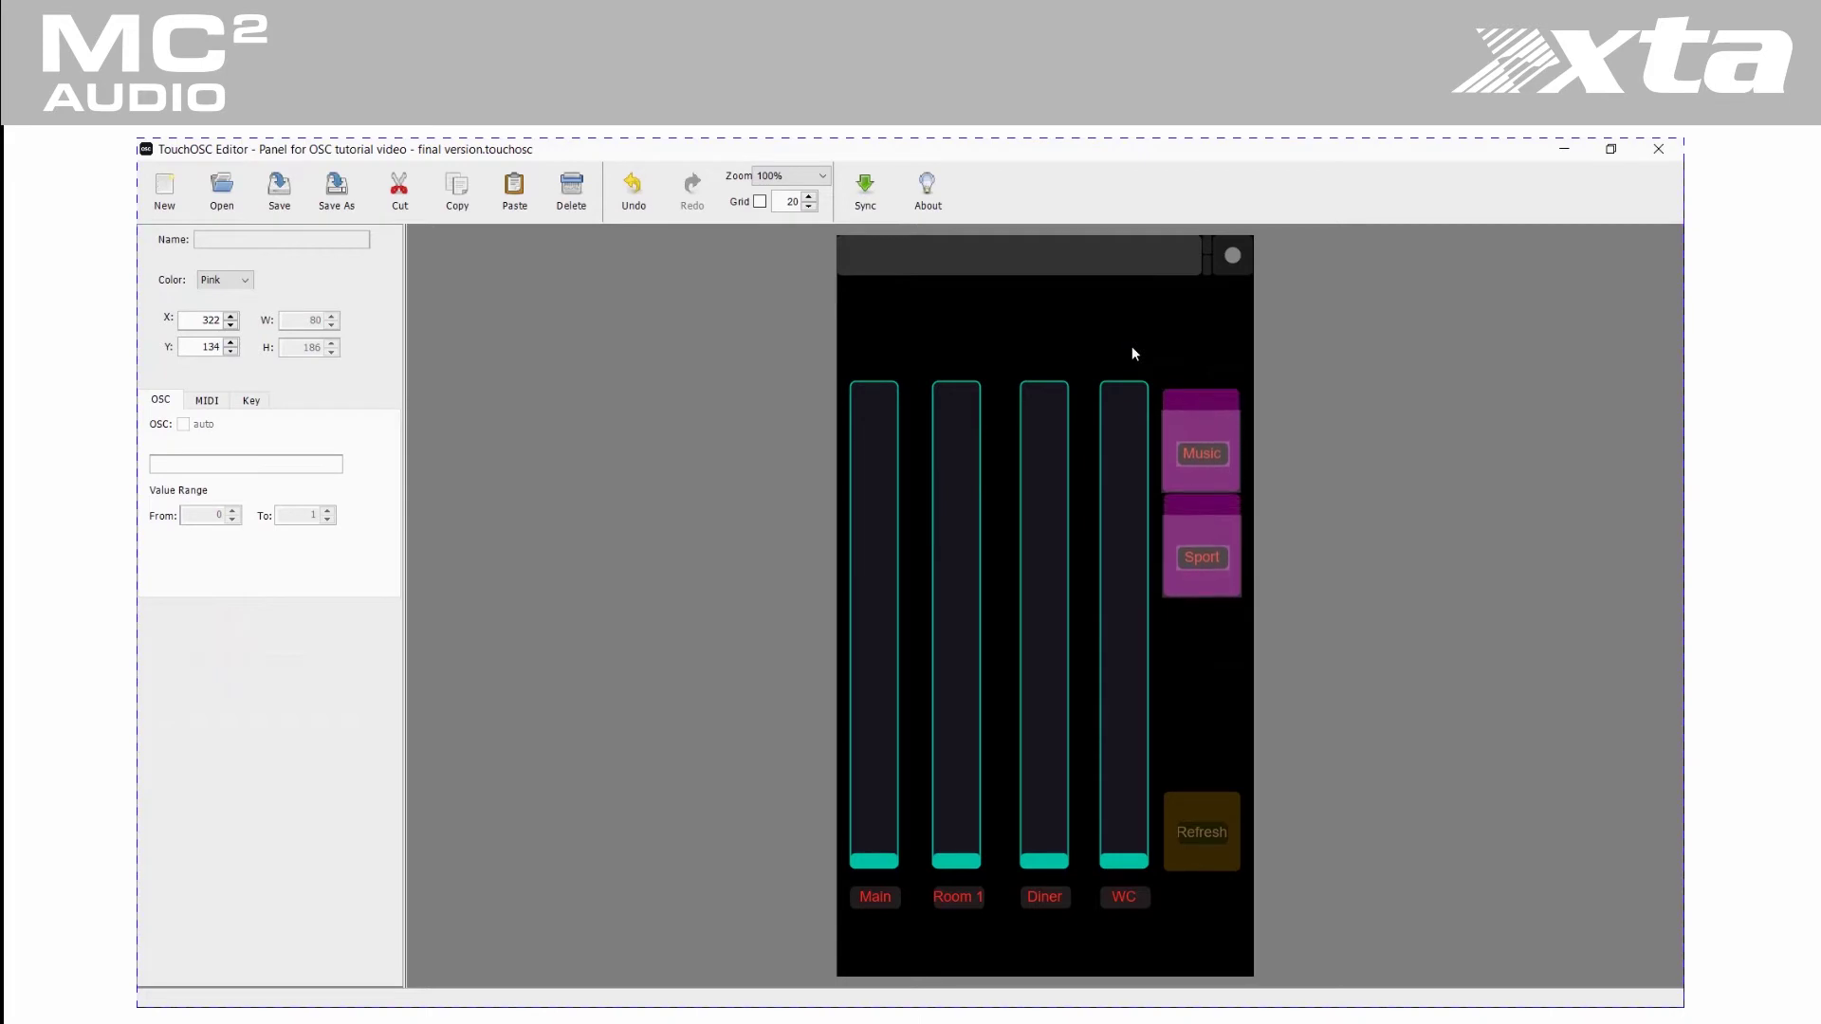
{"action": "key", "text": "Down"}
{"action": "key", "text": "Down"}
{"action": "key", "text": "Down"}
{"action": "key", "text": "Down"}
{"action": "key", "text": "Down"}
{"action": "key", "text": "Down"}
{"action": "key", "text": "Down"}
{"action": "key", "text": "Down"}
{"action": "key", "text": "Down"}
{"action": "key", "text": "Down"}
{"action": "key", "text": "Down"}
{"action": "key", "text": "Down"}
{"action": "key", "text": "Down"}
{"action": "key", "text": "Down"}
{"action": "key", "text": "Down"}
{"action": "key", "text": "Down"}
{"action": "key", "text": "Down"}
{"action": "key", "text": "Down"}
{"action": "key", "text": "Down"}
{"action": "key", "text": "Down"}
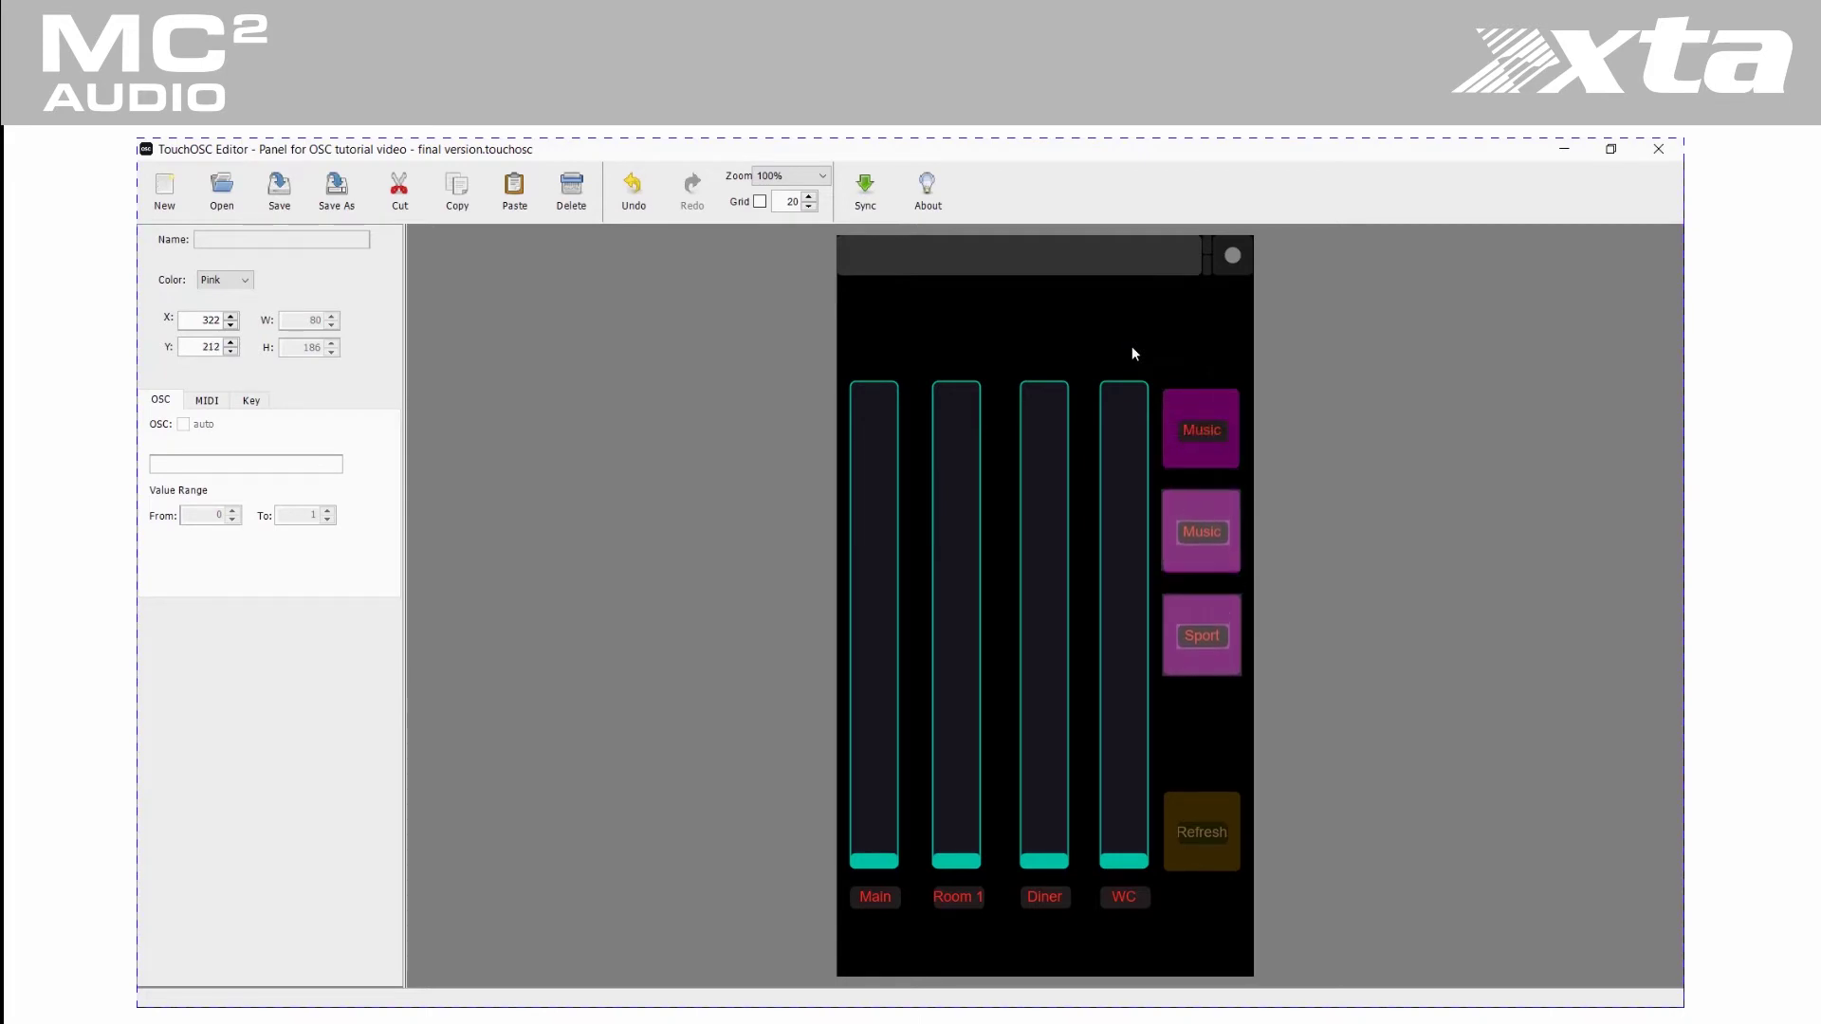
{"action": "key", "text": "Down"}
{"action": "key", "text": "Down"}
{"action": "key", "text": "Down"}
{"action": "key", "text": "Down"}
{"action": "key", "text": "Down"}
{"action": "key", "text": "Down"}
{"action": "key", "text": "Down"}
{"action": "key", "text": "Down"}
{"action": "key", "text": "Down"}
{"action": "key", "text": "Down"}
{"action": "key", "text": "Down"}
{"action": "key", "text": "Down"}
{"action": "key", "text": "Down"}
{"action": "key", "text": "Down"}
{"action": "key", "text": "Down"}
{"action": "key", "text": "Down"}
{"action": "key", "text": "Down"}
{"action": "key", "text": "Down"}
{"action": "key", "text": "Down"}
{"action": "key", "text": "Down"}
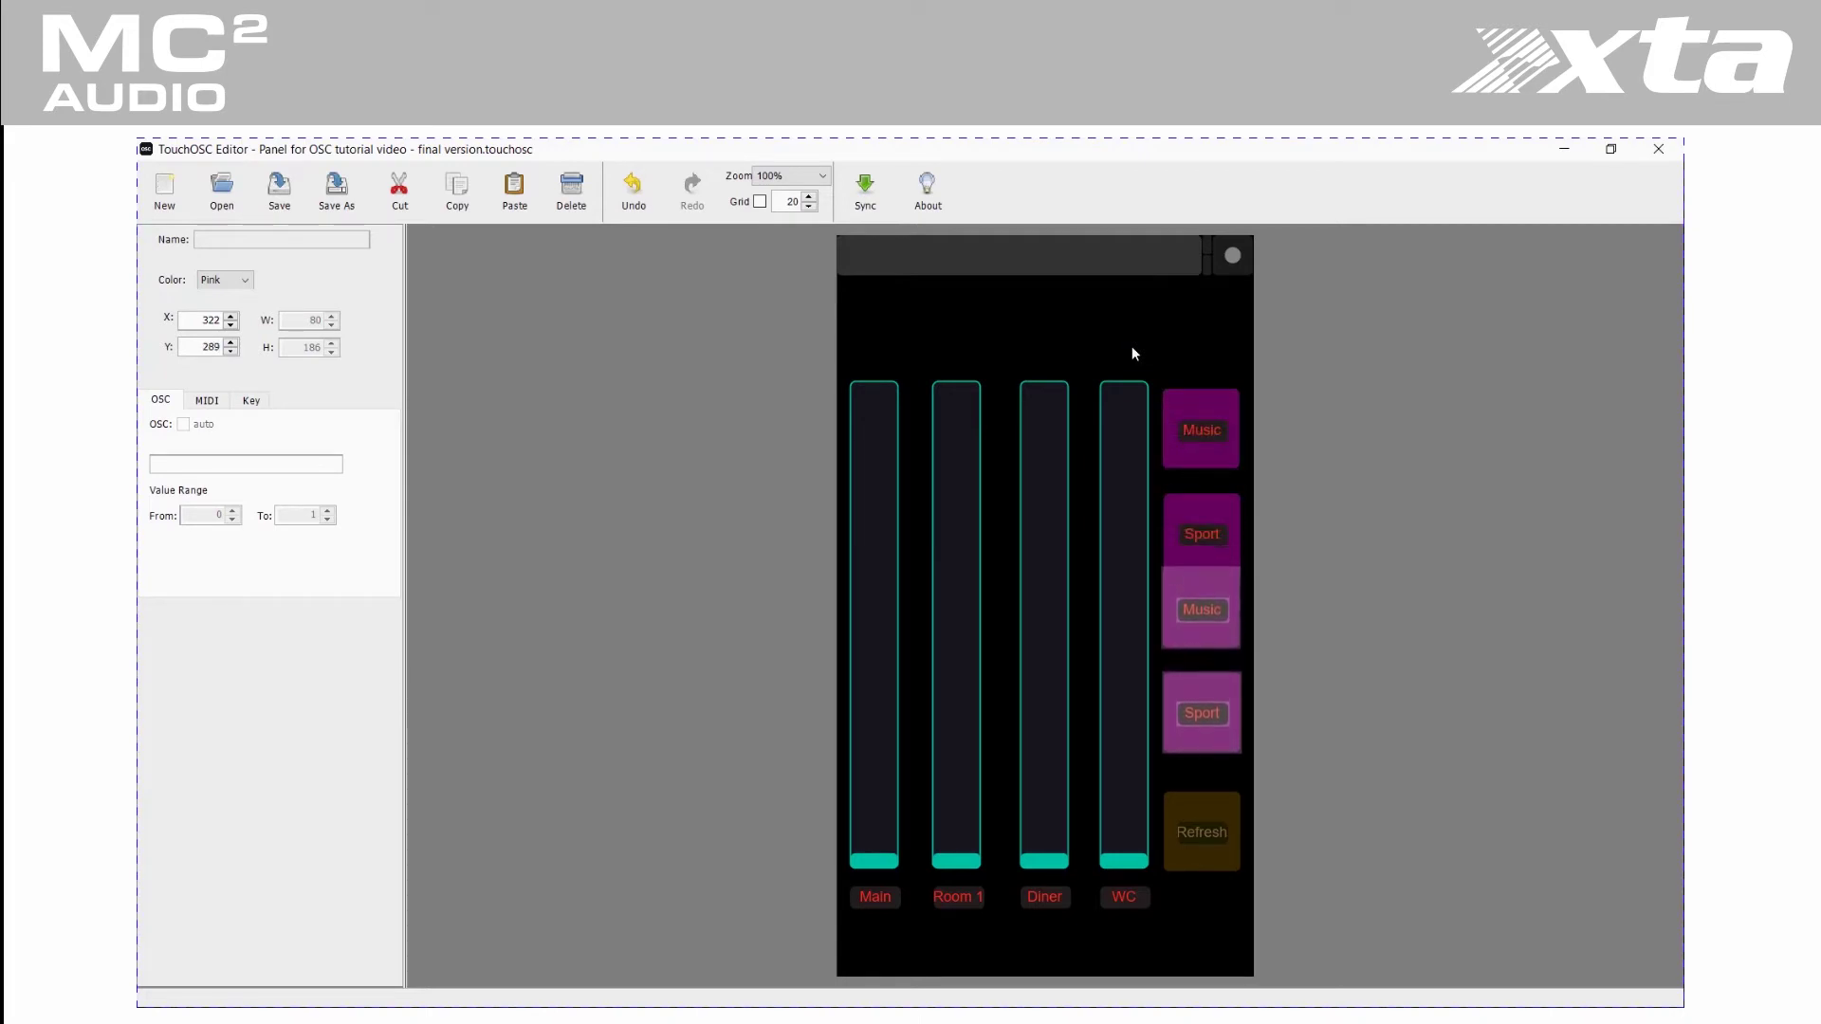
{"action": "key", "text": "Down"}
{"action": "key", "text": "Down"}
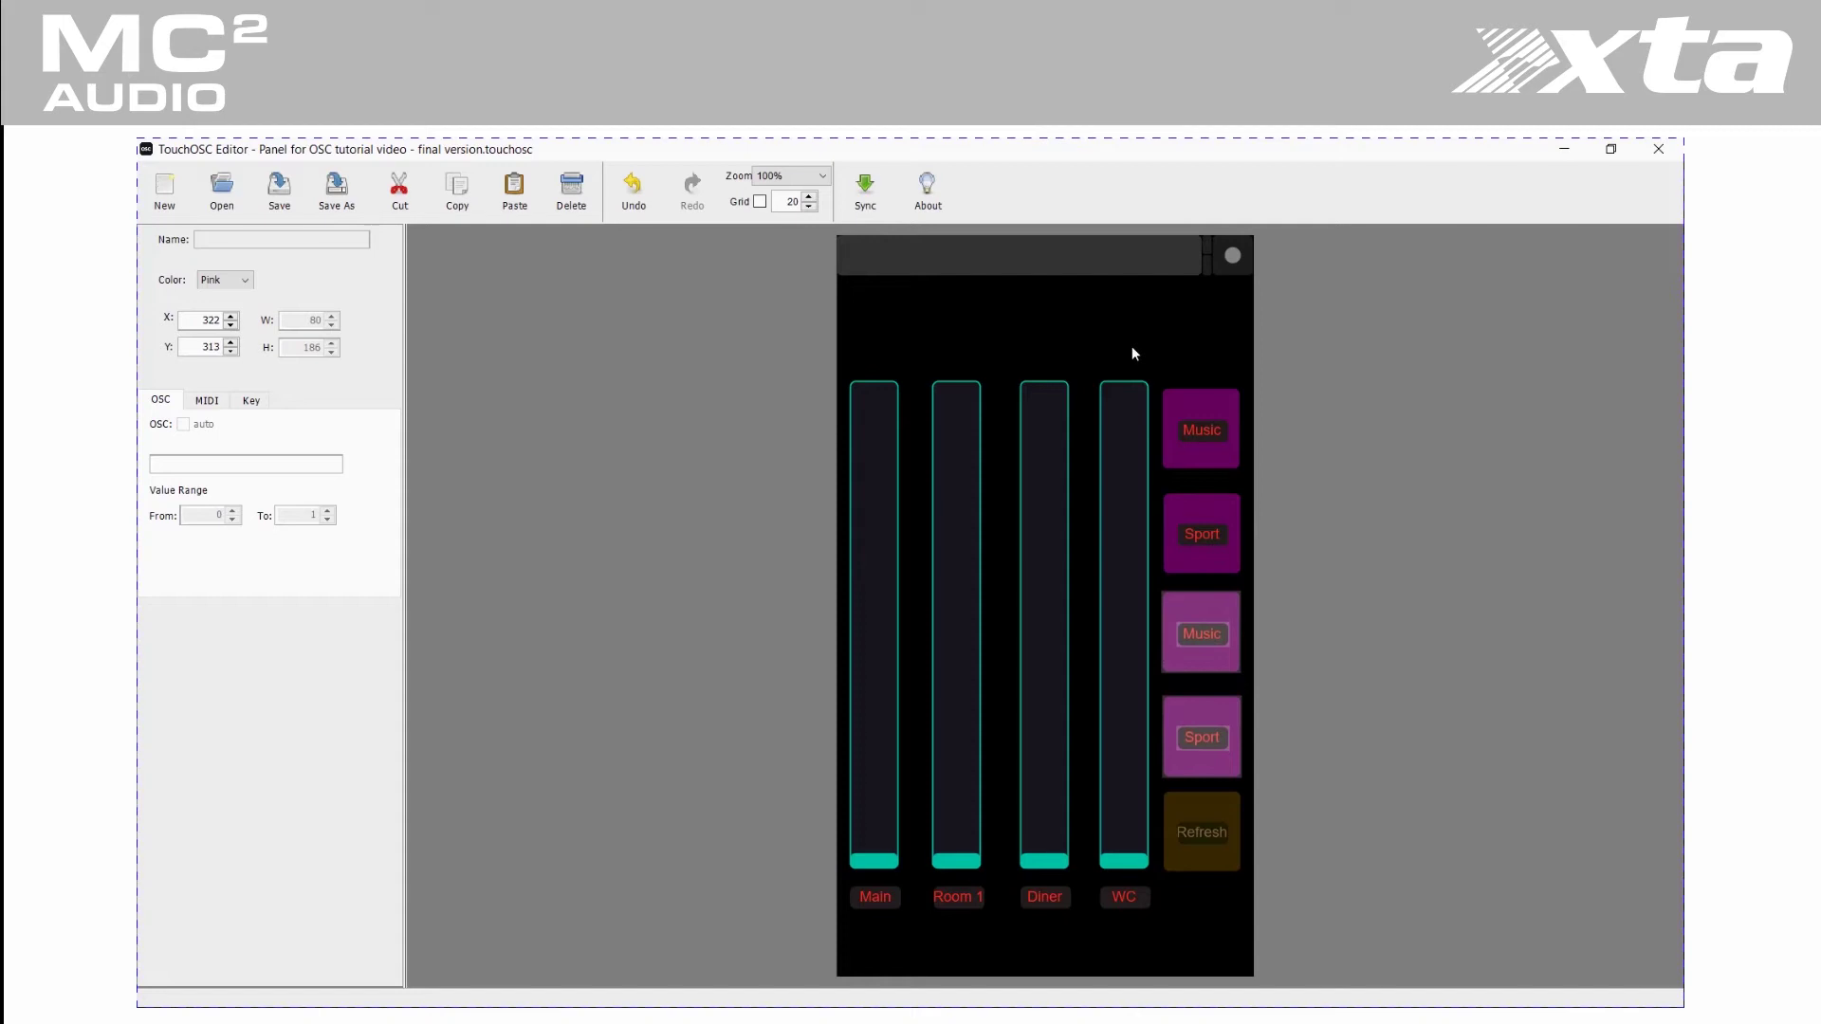
{"action": "key", "text": "Up"}
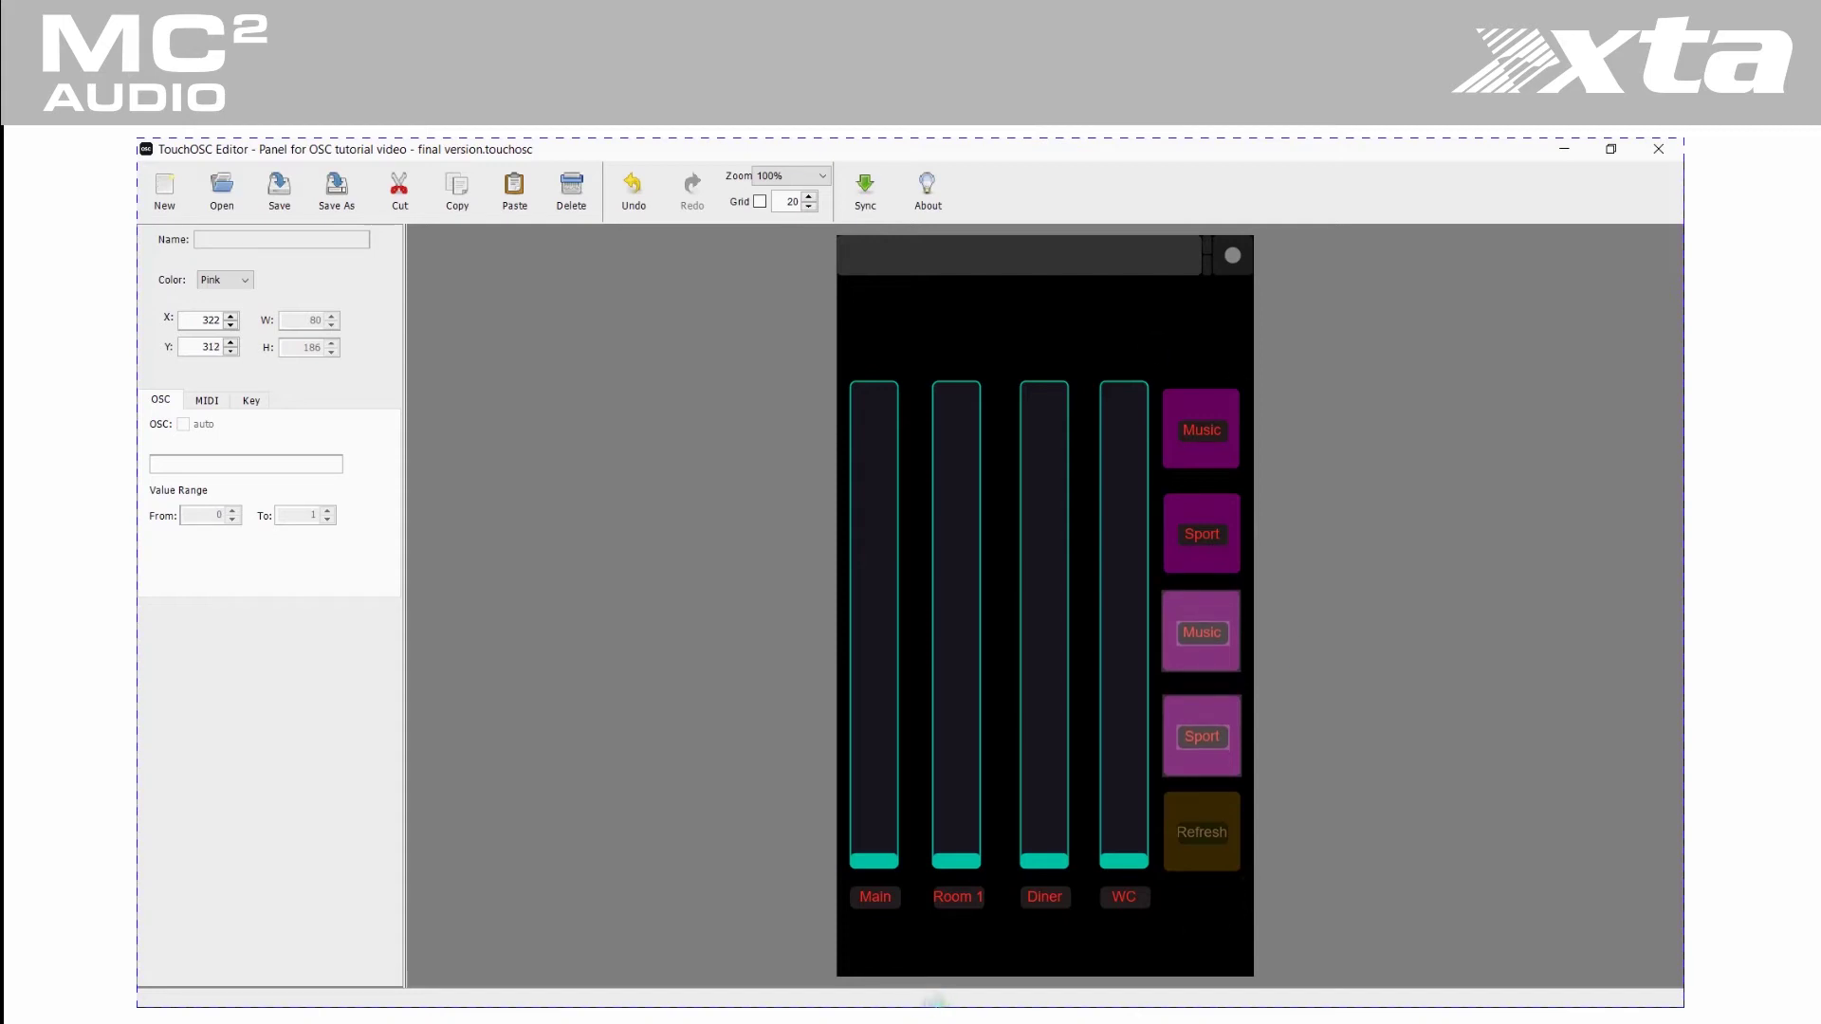
- Make the lower Music button and its label yellow
{"action": "left_click", "coordinate": [1179, 930]}
{"action": "left_click", "coordinate": [1229, 653]}
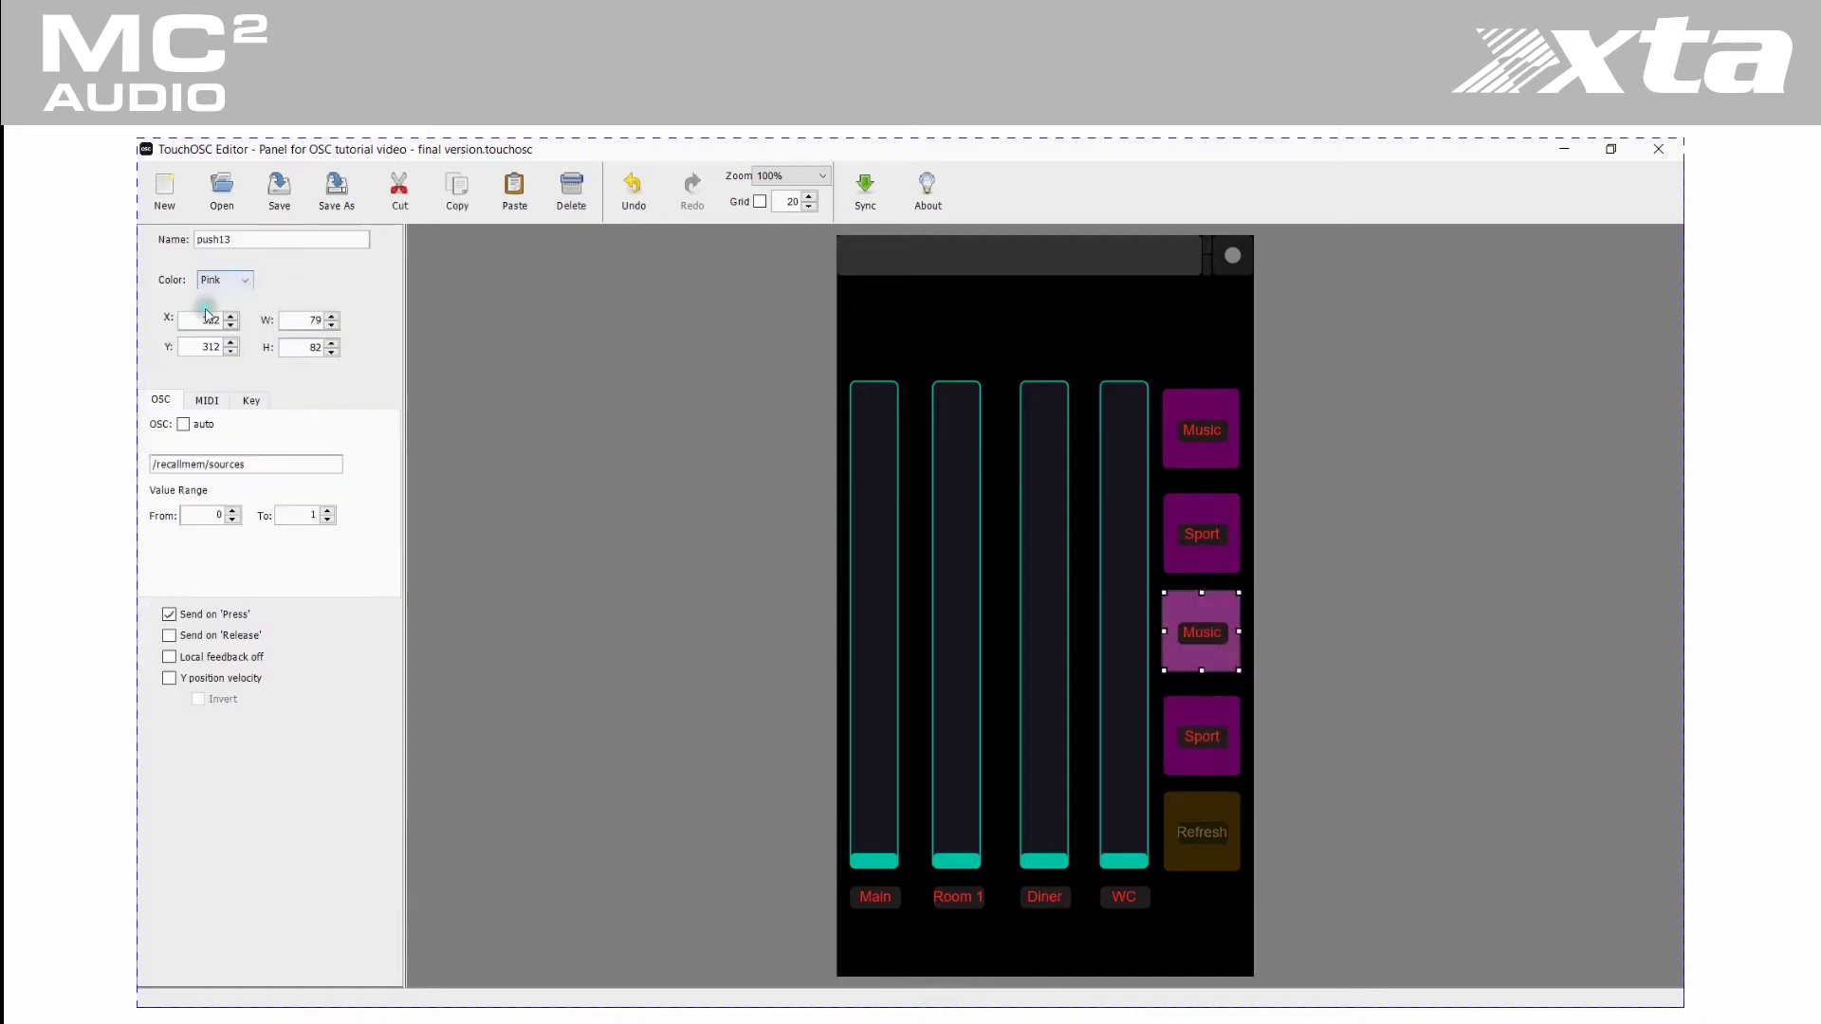
{"action": "left_click", "coordinate": [225, 280]}
{"action": "left_click", "coordinate": [223, 334]}
{"action": "left_click", "coordinate": [1212, 638]}
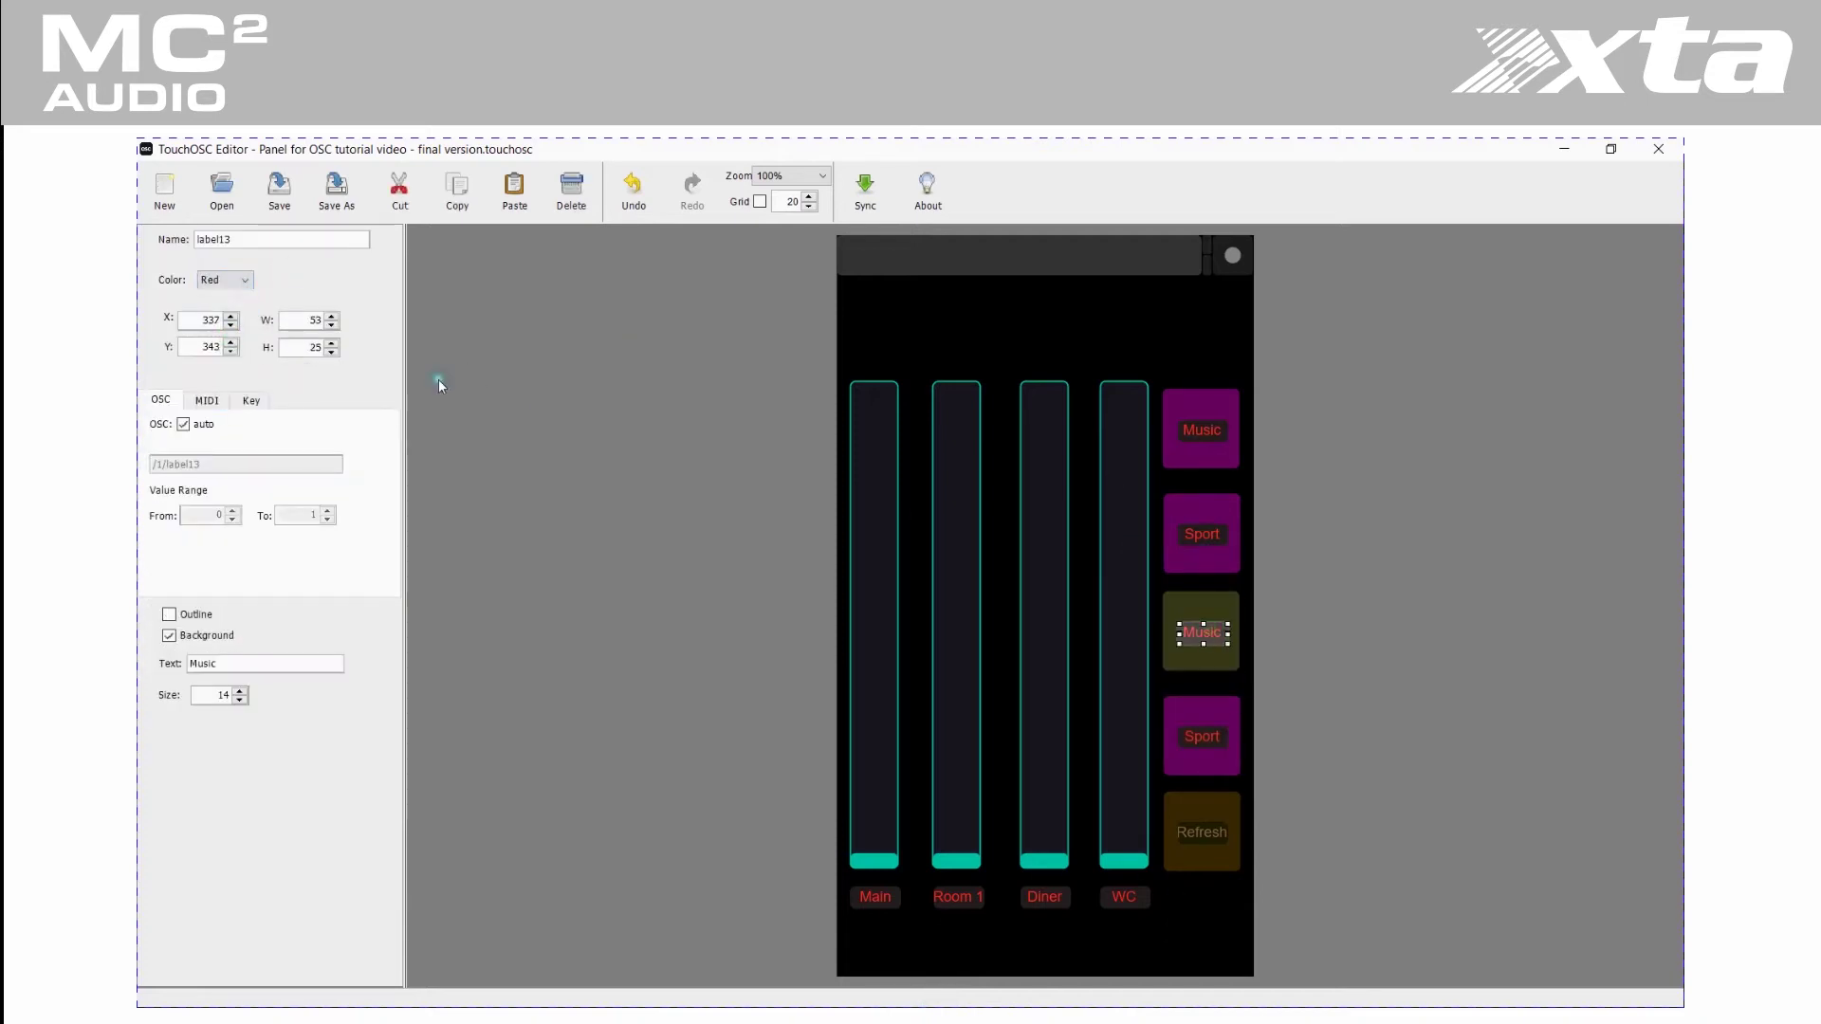
{"action": "left_click", "coordinate": [225, 280]}
{"action": "left_click", "coordinate": [223, 335]}
- Make the lower Sport button and its label blue
{"action": "left_click", "coordinate": [1201, 714]}
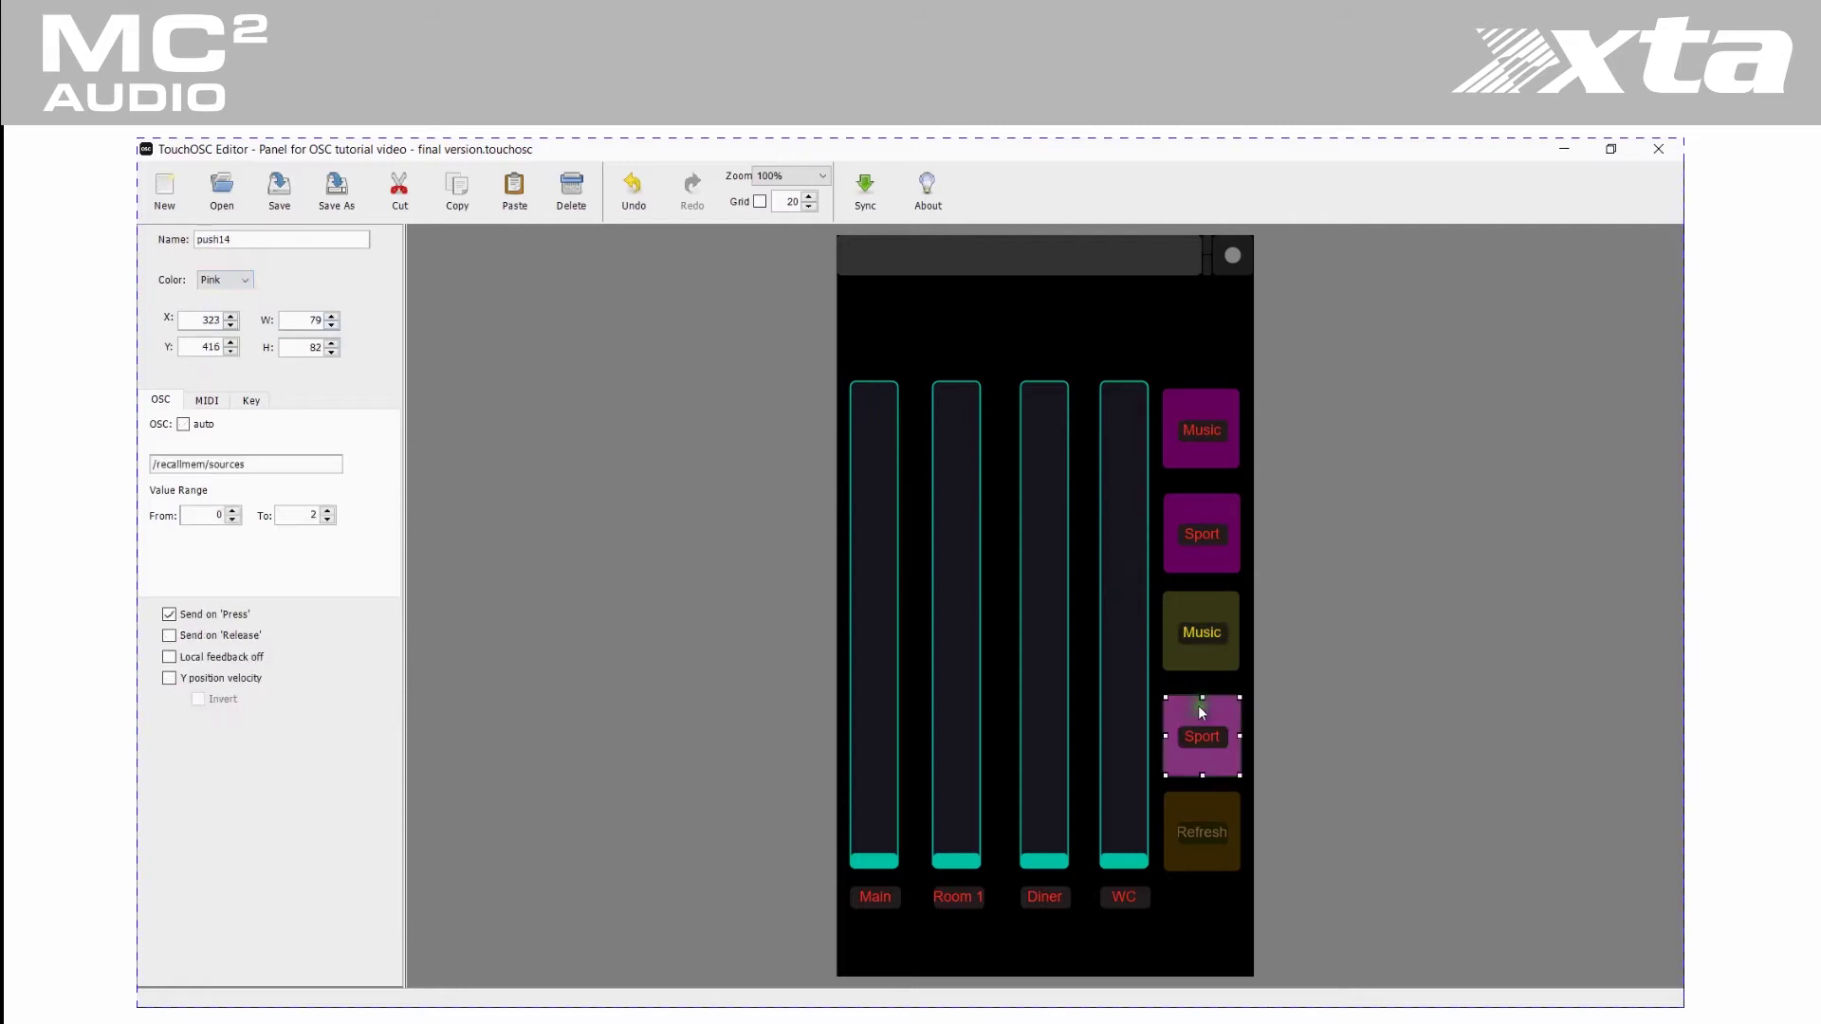
{"action": "left_click", "coordinate": [224, 280]}
{"action": "left_click", "coordinate": [224, 323]}
{"action": "left_click", "coordinate": [1197, 737]}
{"action": "left_click", "coordinate": [244, 280]}
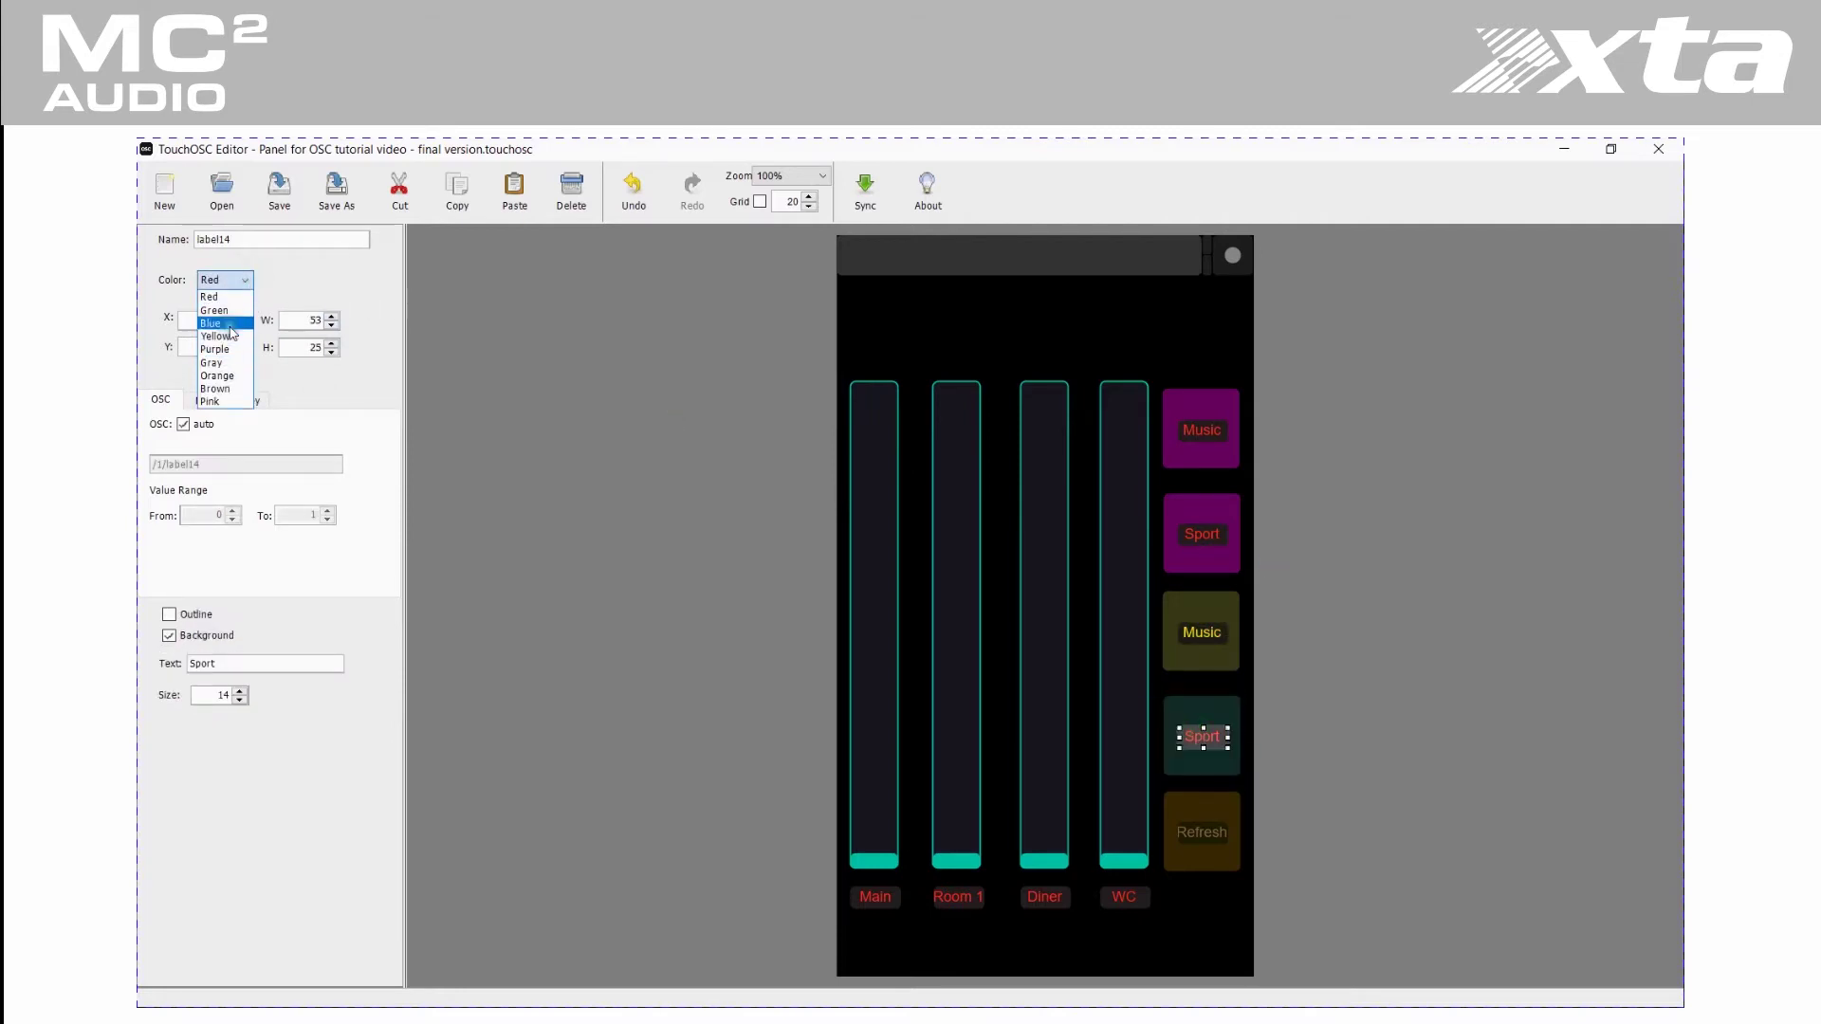
{"action": "left_click", "coordinate": [210, 324]}
- Replace the yellow button's Music label text with Day
{"action": "left_click", "coordinate": [1215, 632]}
{"action": "left_click", "coordinate": [239, 664]}
{"action": "left_click_drag", "start_coordinate": [239, 666], "coordinate": [167, 667]}
{"action": "type", "text": "Day"}
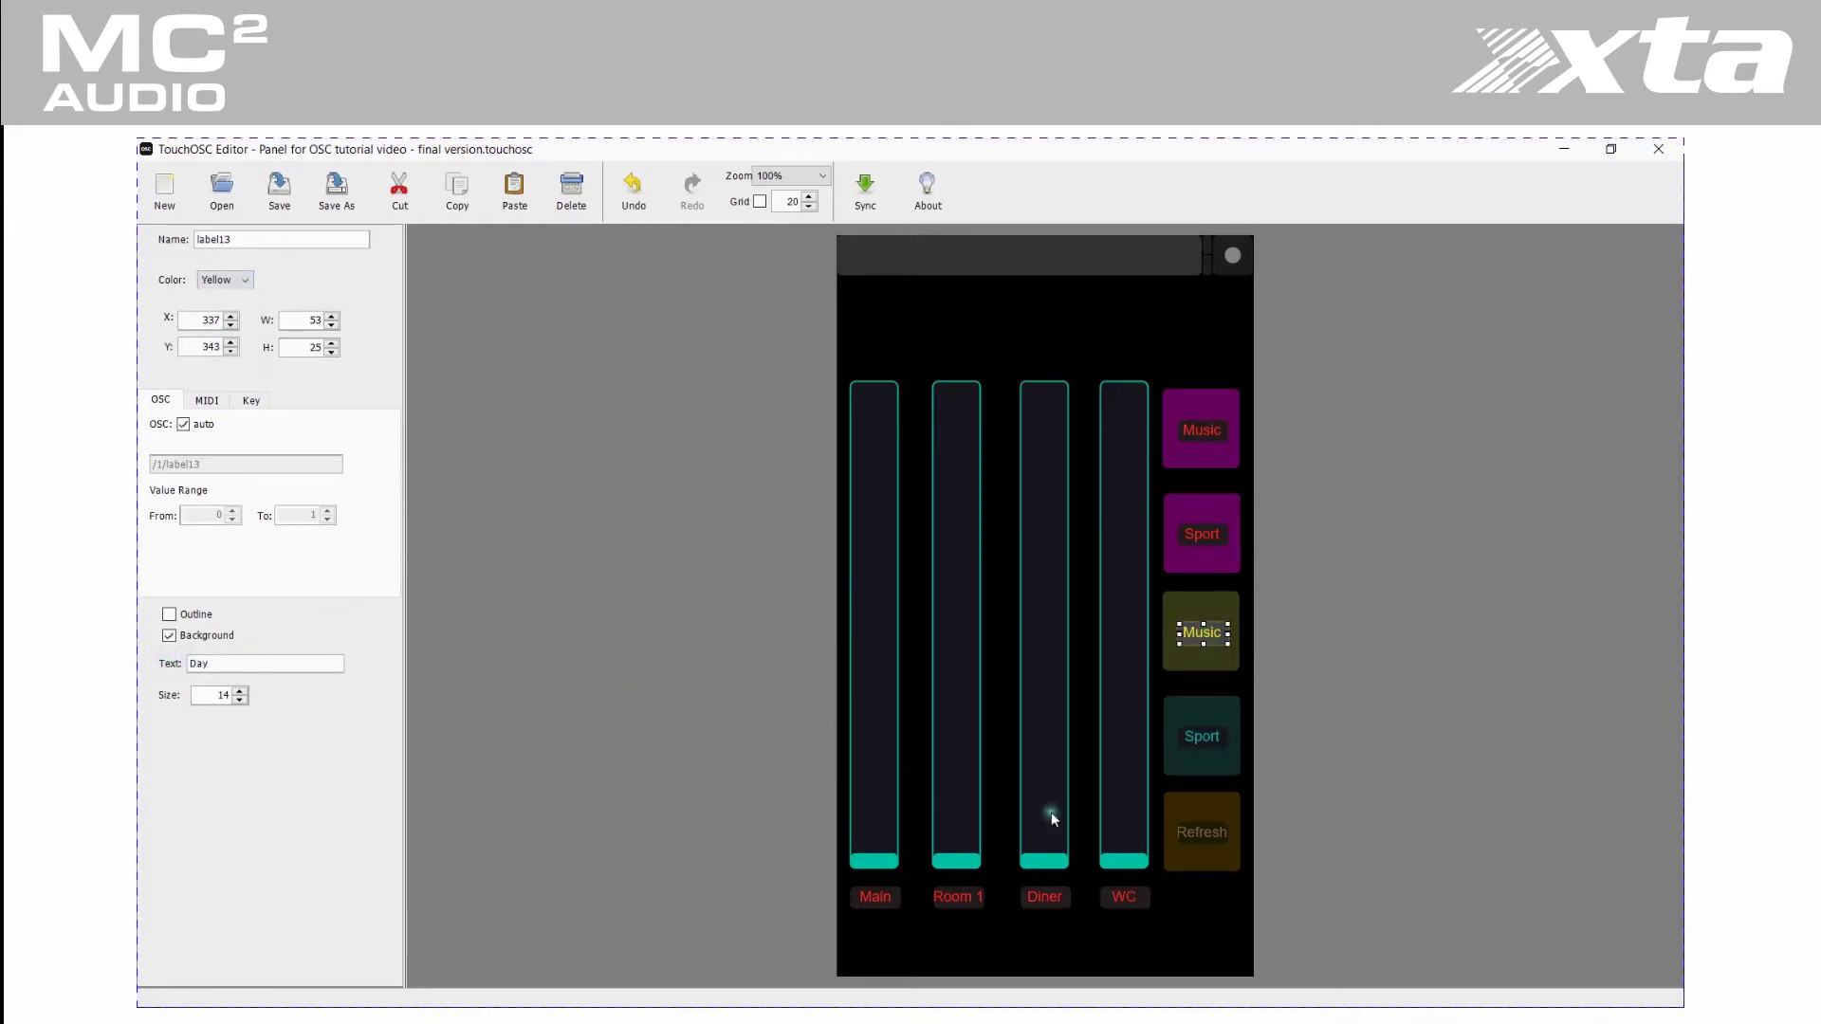
- Rename the blue button's Sport label to Night
{"action": "left_click", "coordinate": [1218, 745]}
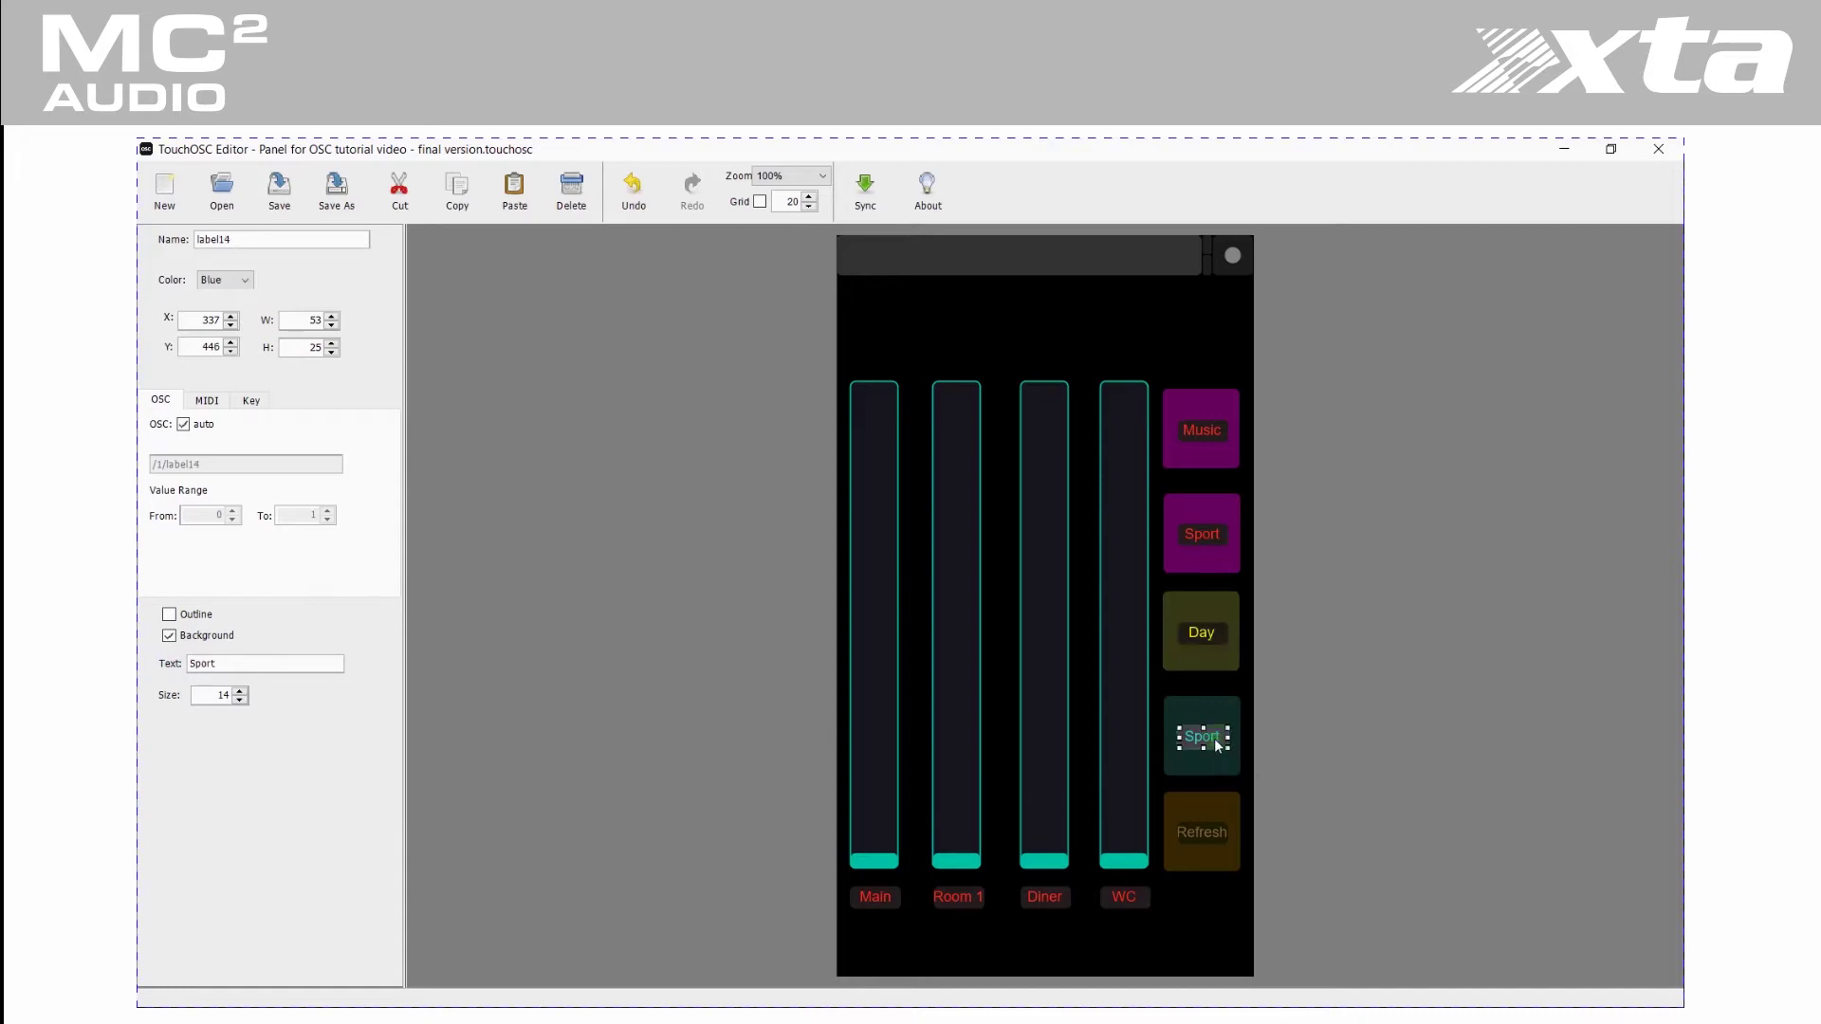
{"action": "left_click_drag", "start_coordinate": [230, 668], "coordinate": [146, 669]}
{"action": "type", "text": "Night"}
- Set Day's upper value to 3, and give Night the /recallmem/input address with upper value 4
{"action": "left_click", "coordinate": [1221, 615]}
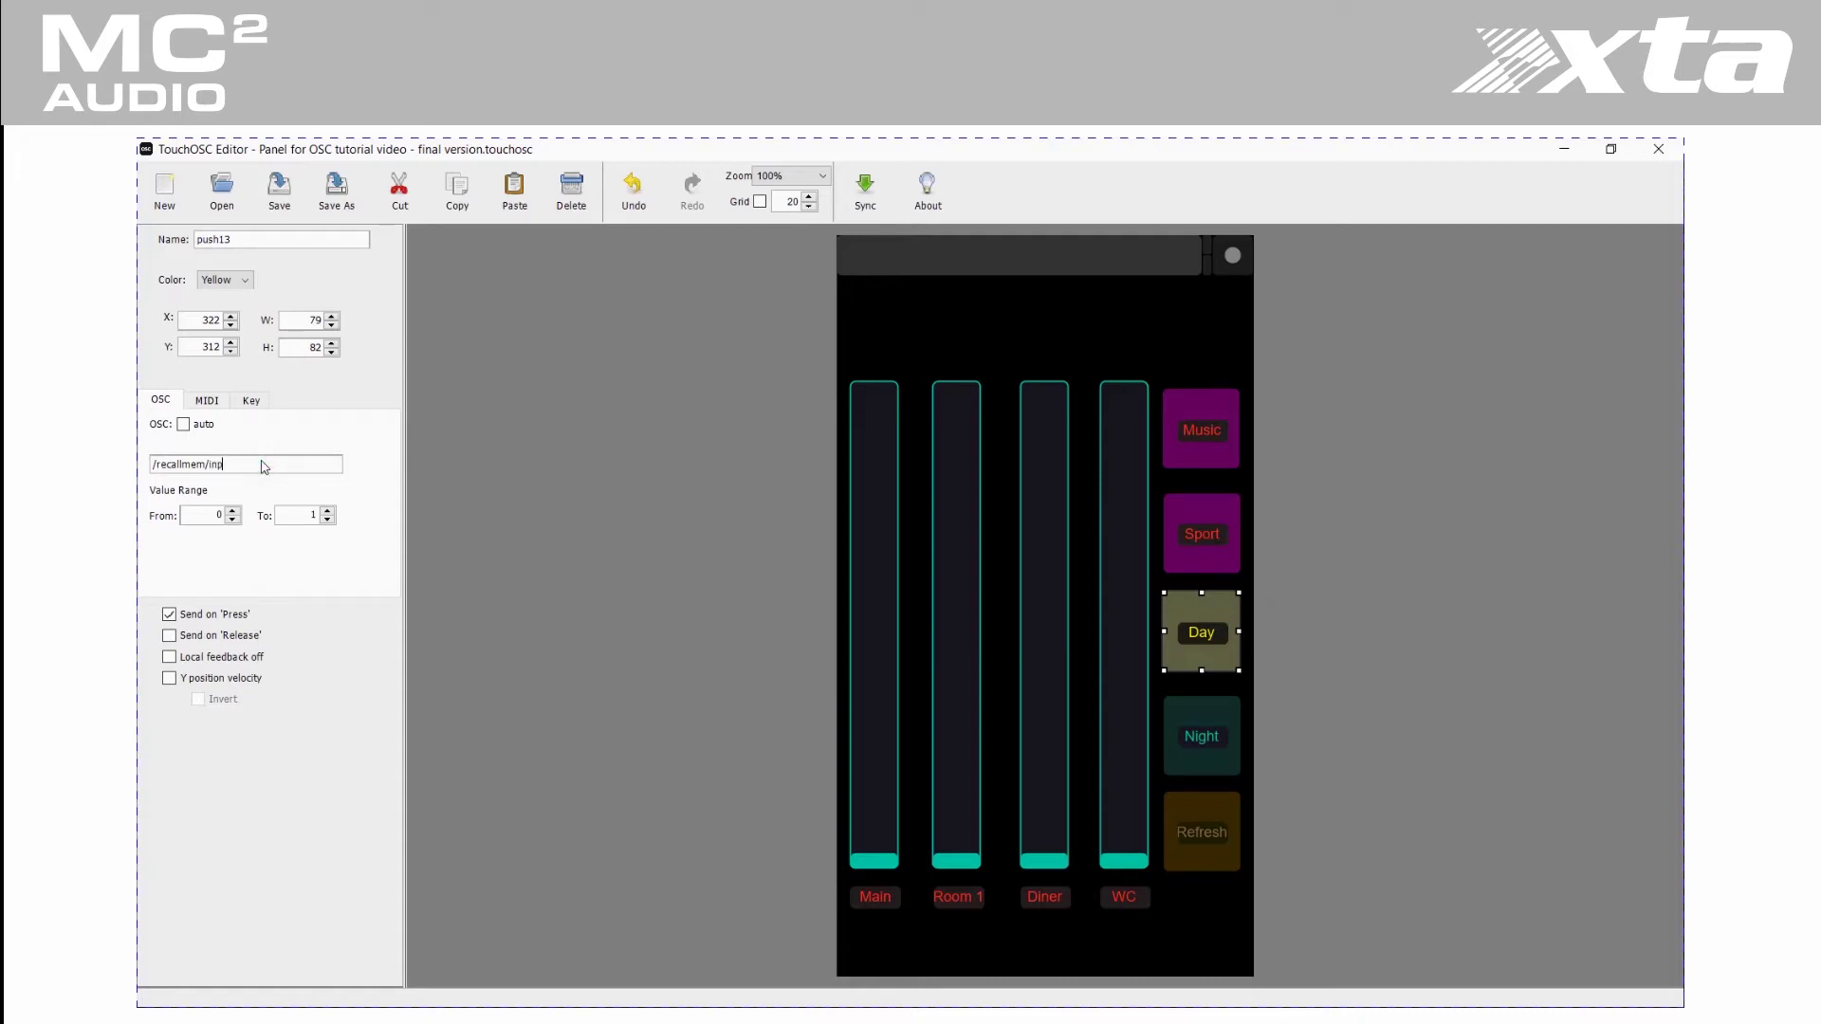
{"action": "left_click", "coordinate": [329, 510]}
{"action": "left_click", "coordinate": [329, 510]}
{"action": "left_click", "coordinate": [1203, 719]}
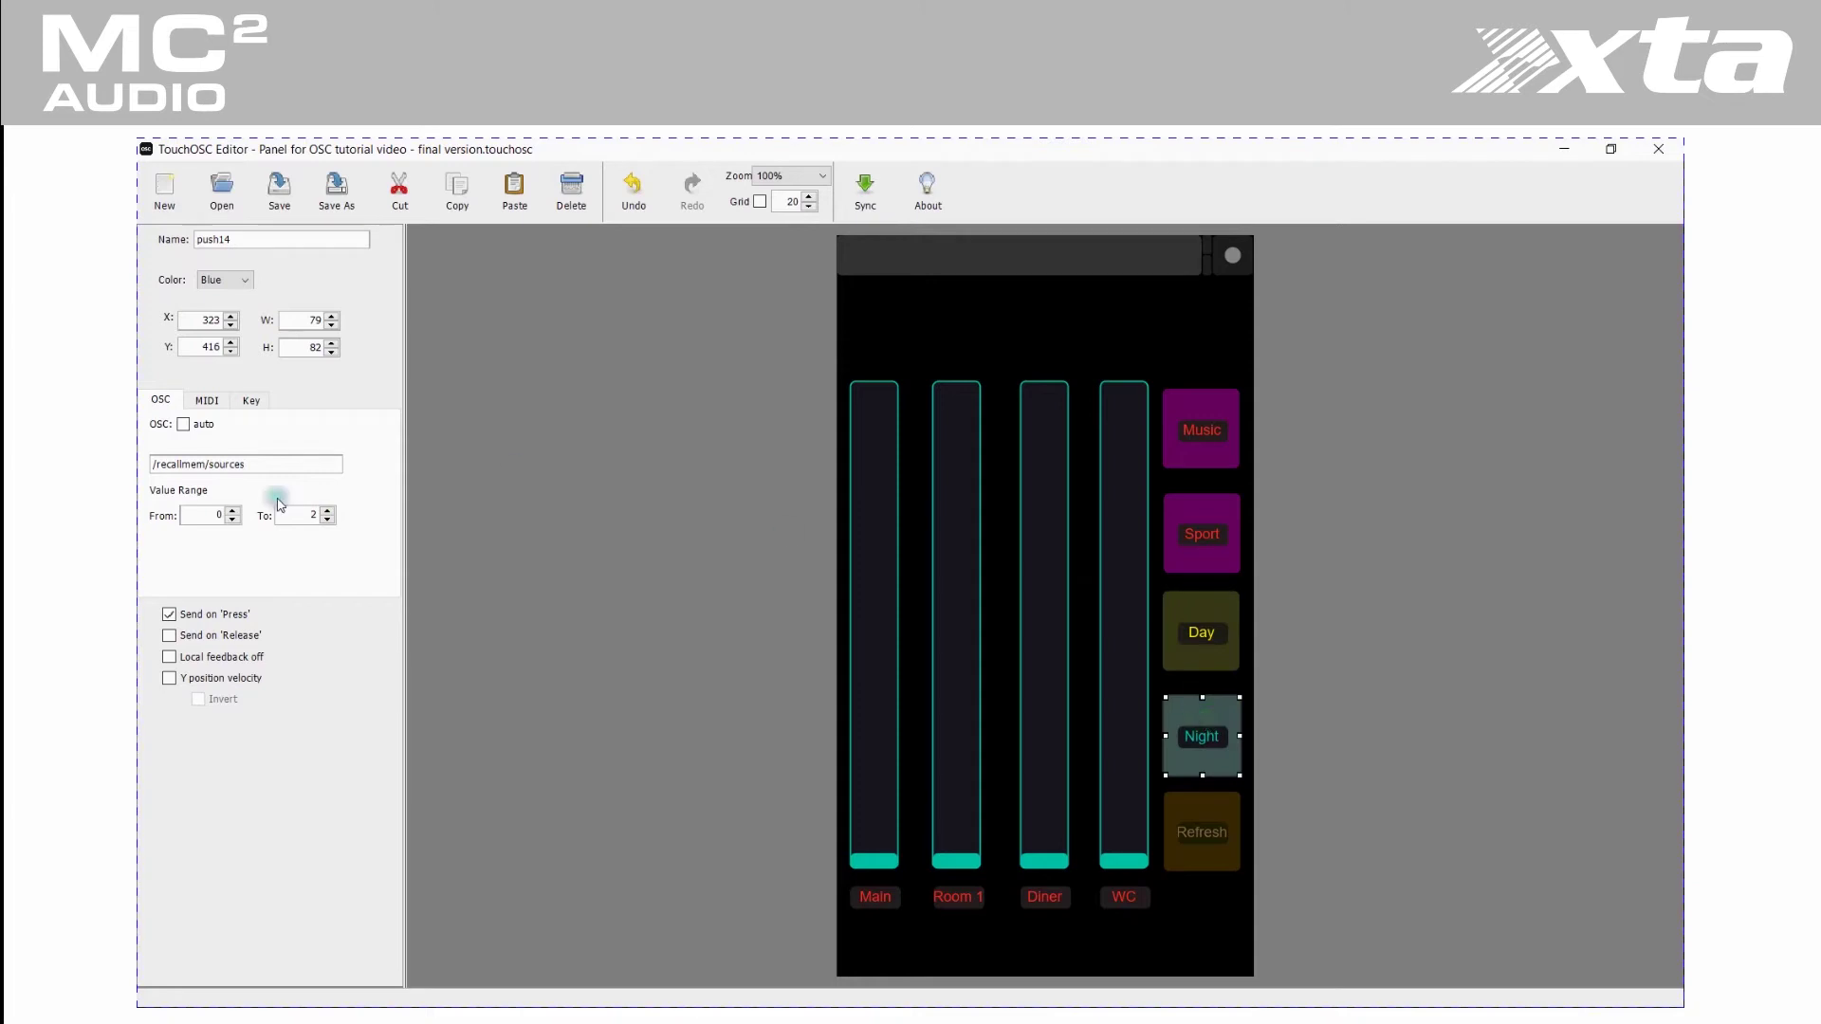
{"action": "left_click", "coordinate": [253, 463]}
{"action": "left_click", "coordinate": [328, 511]}
{"action": "left_click", "coordinate": [329, 510]}
{"action": "left_click", "coordinate": [1041, 299]}
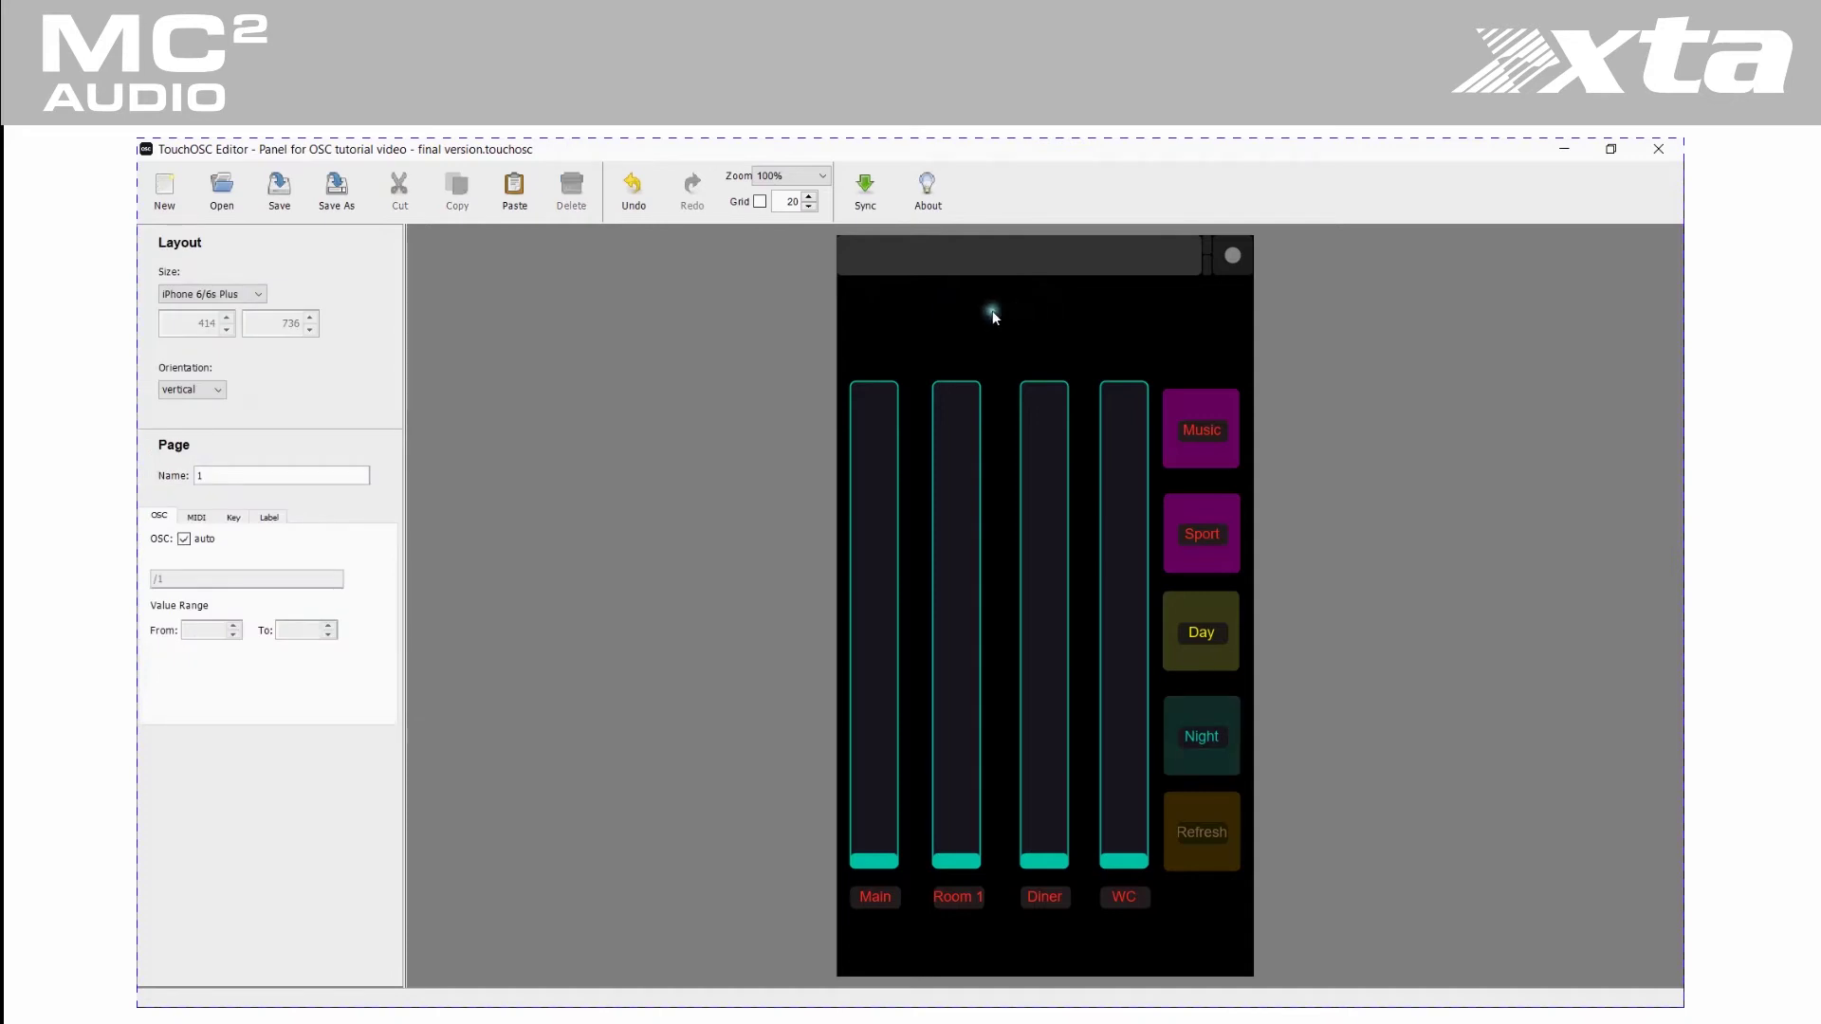
- Add a horizontal time display reading 01:37 and move it to the top centre
{"action": "left_click", "coordinate": [876, 319]}
{"action": "right_click", "coordinate": [877, 318]}
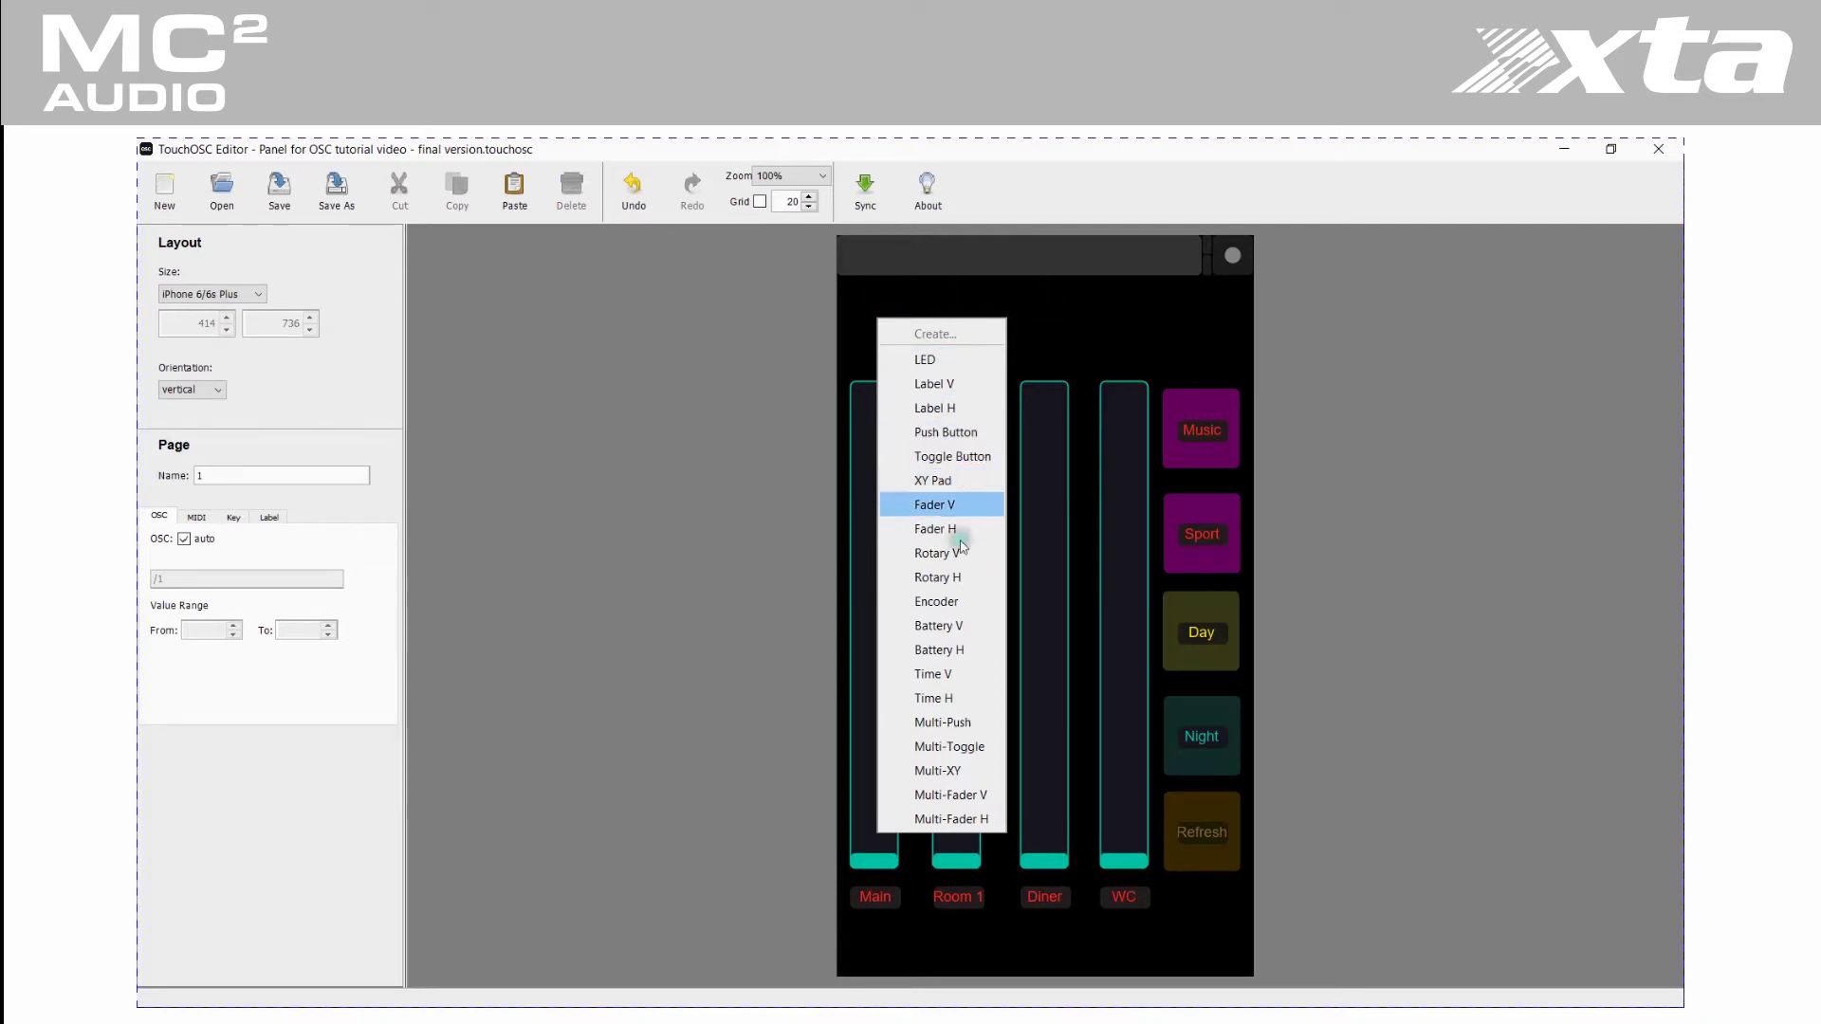
{"action": "left_click", "coordinate": [953, 700]}
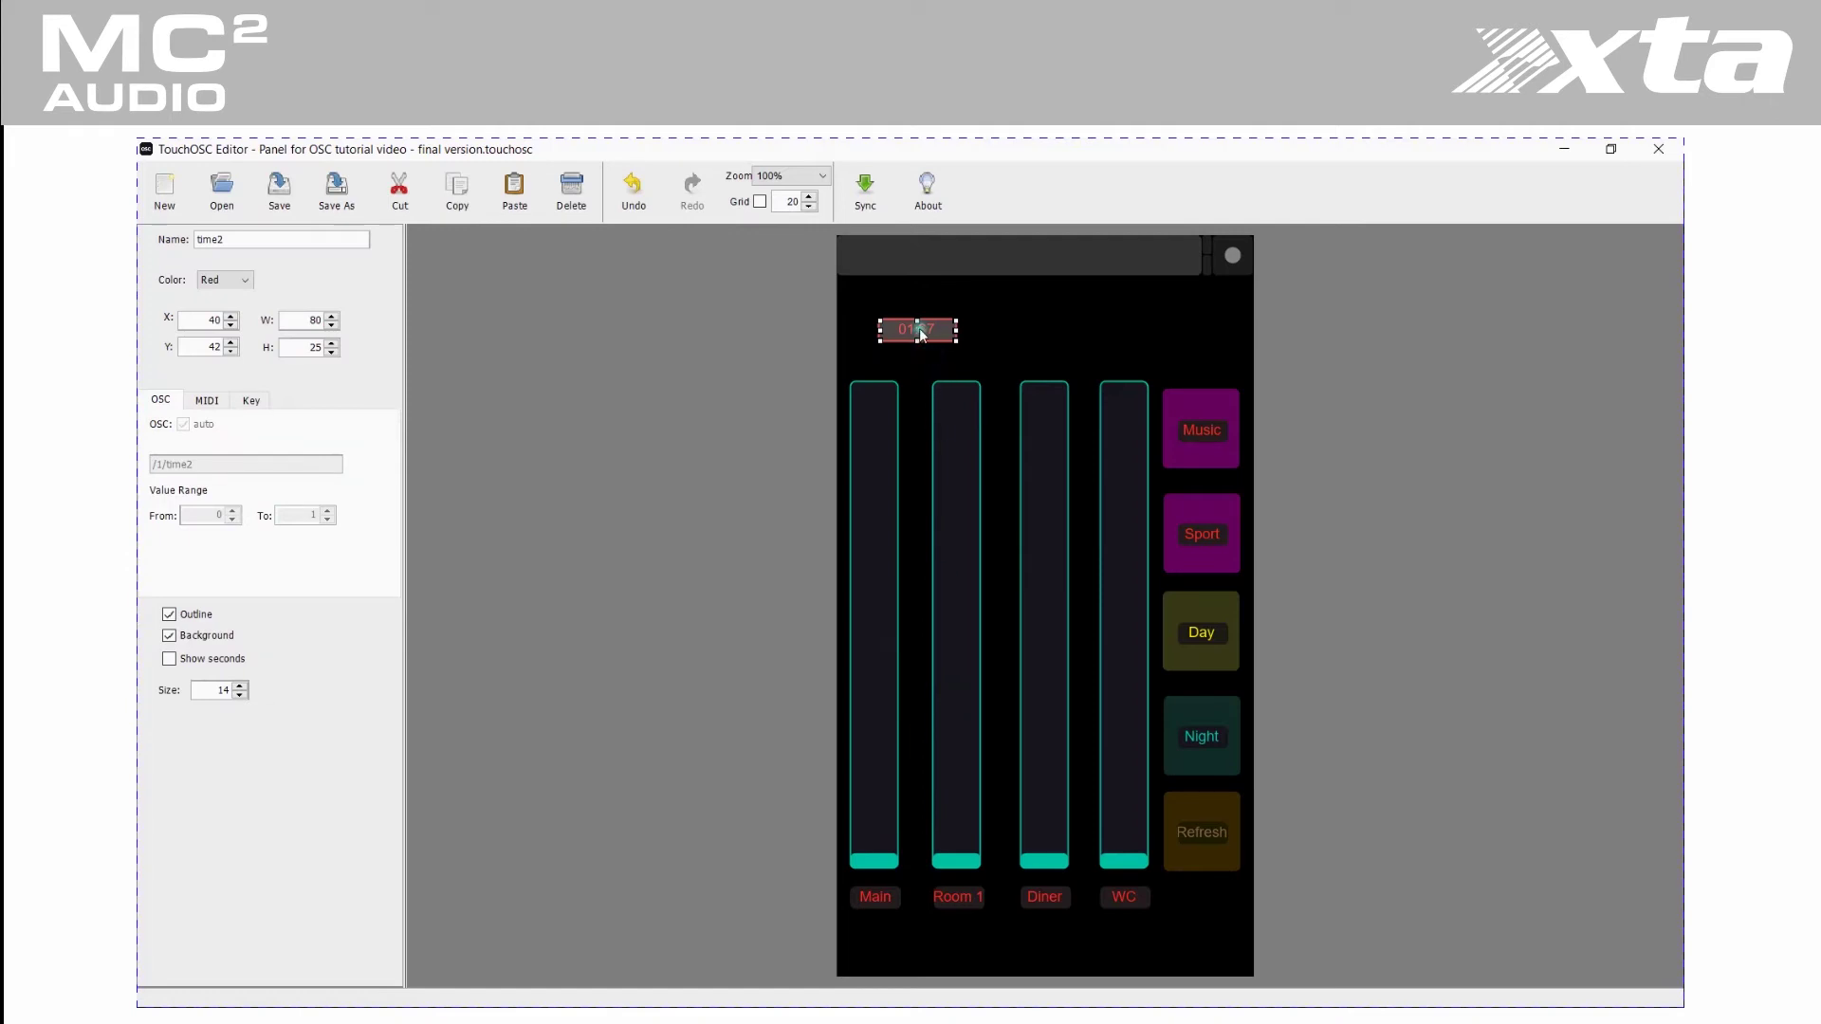
{"action": "left_click_drag", "start_coordinate": [921, 331], "coordinate": [990, 320]}
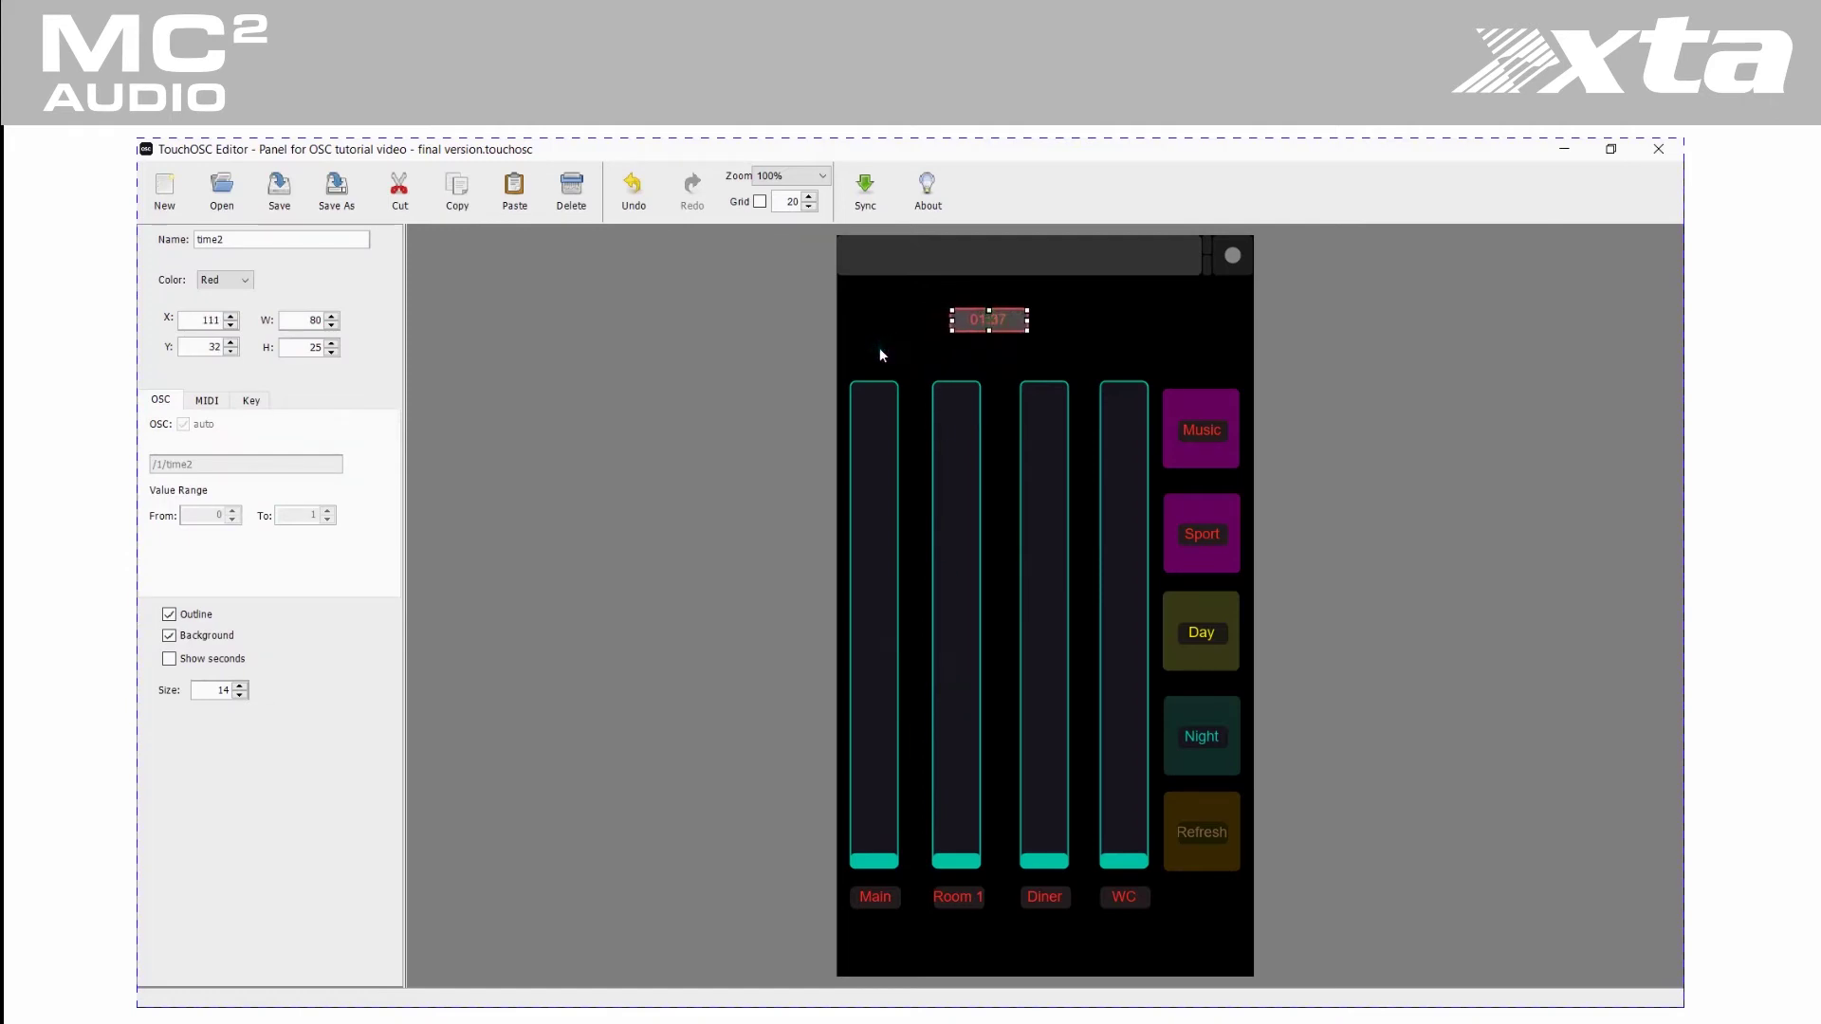
- Add a horizontal 100% battery indicator just left of the clock
{"action": "right_click", "coordinate": [881, 351]}
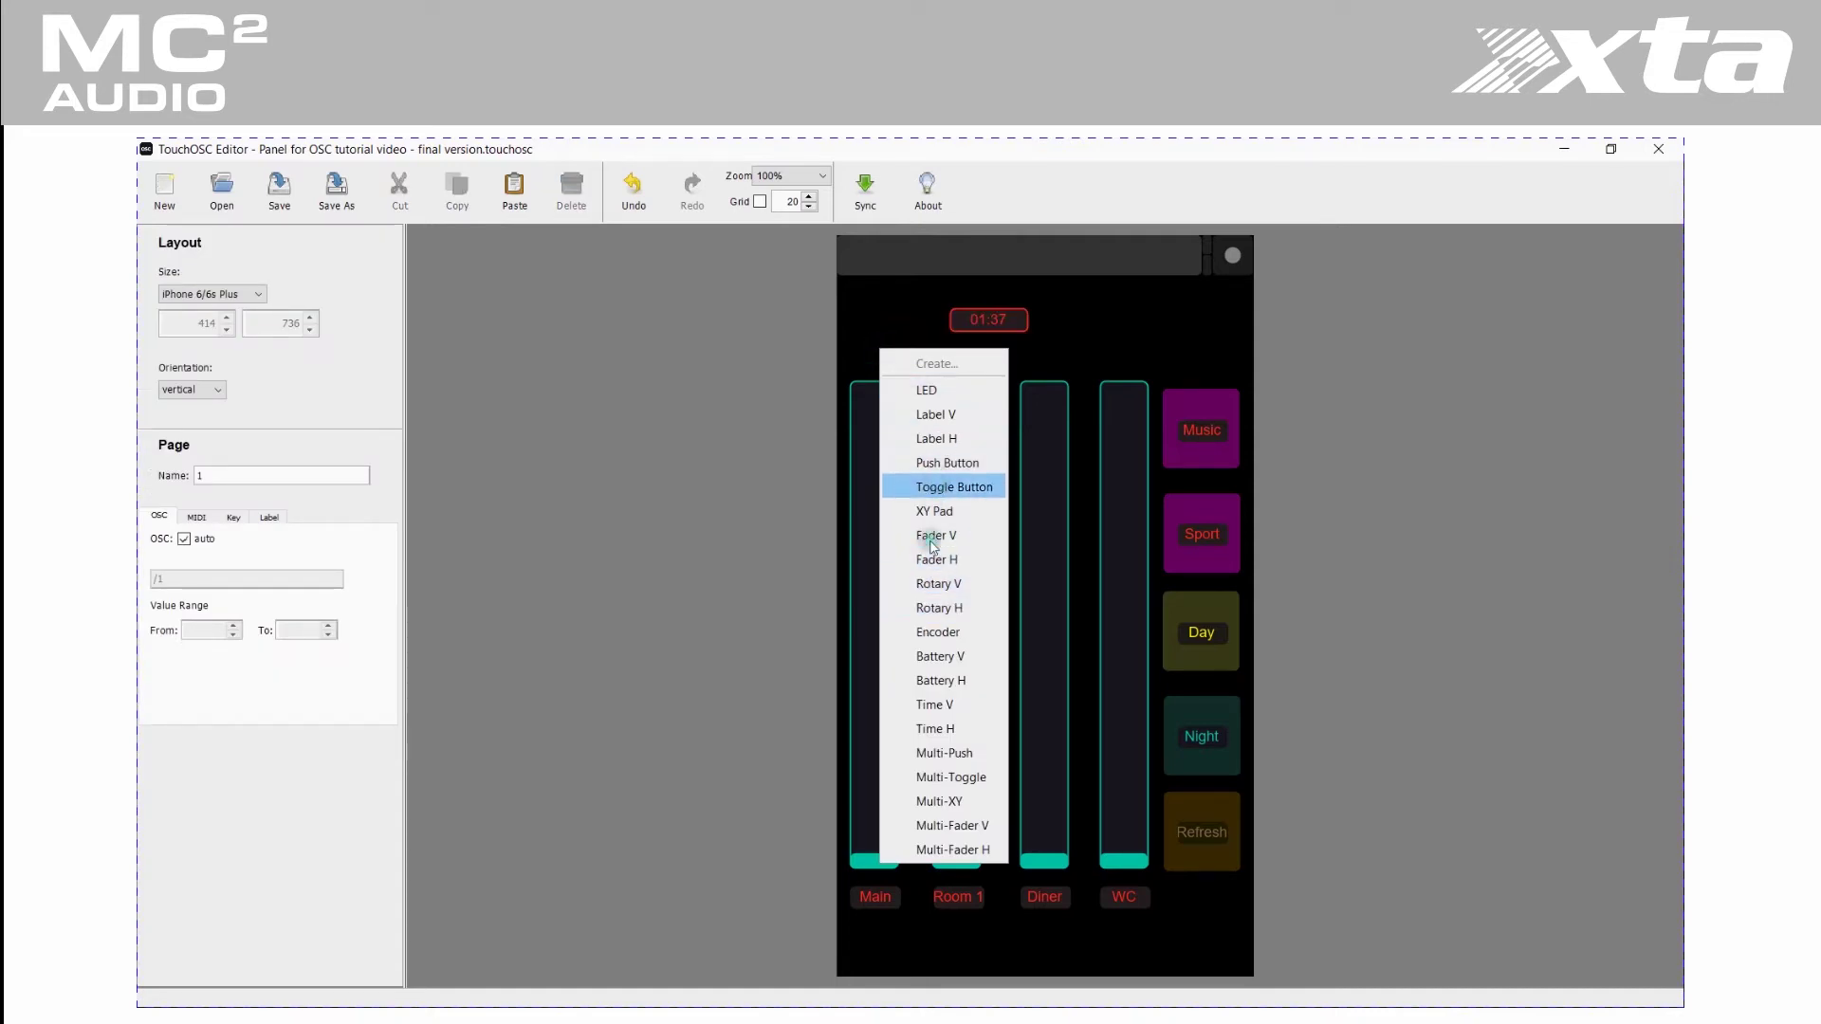
{"action": "left_click", "coordinate": [935, 680]}
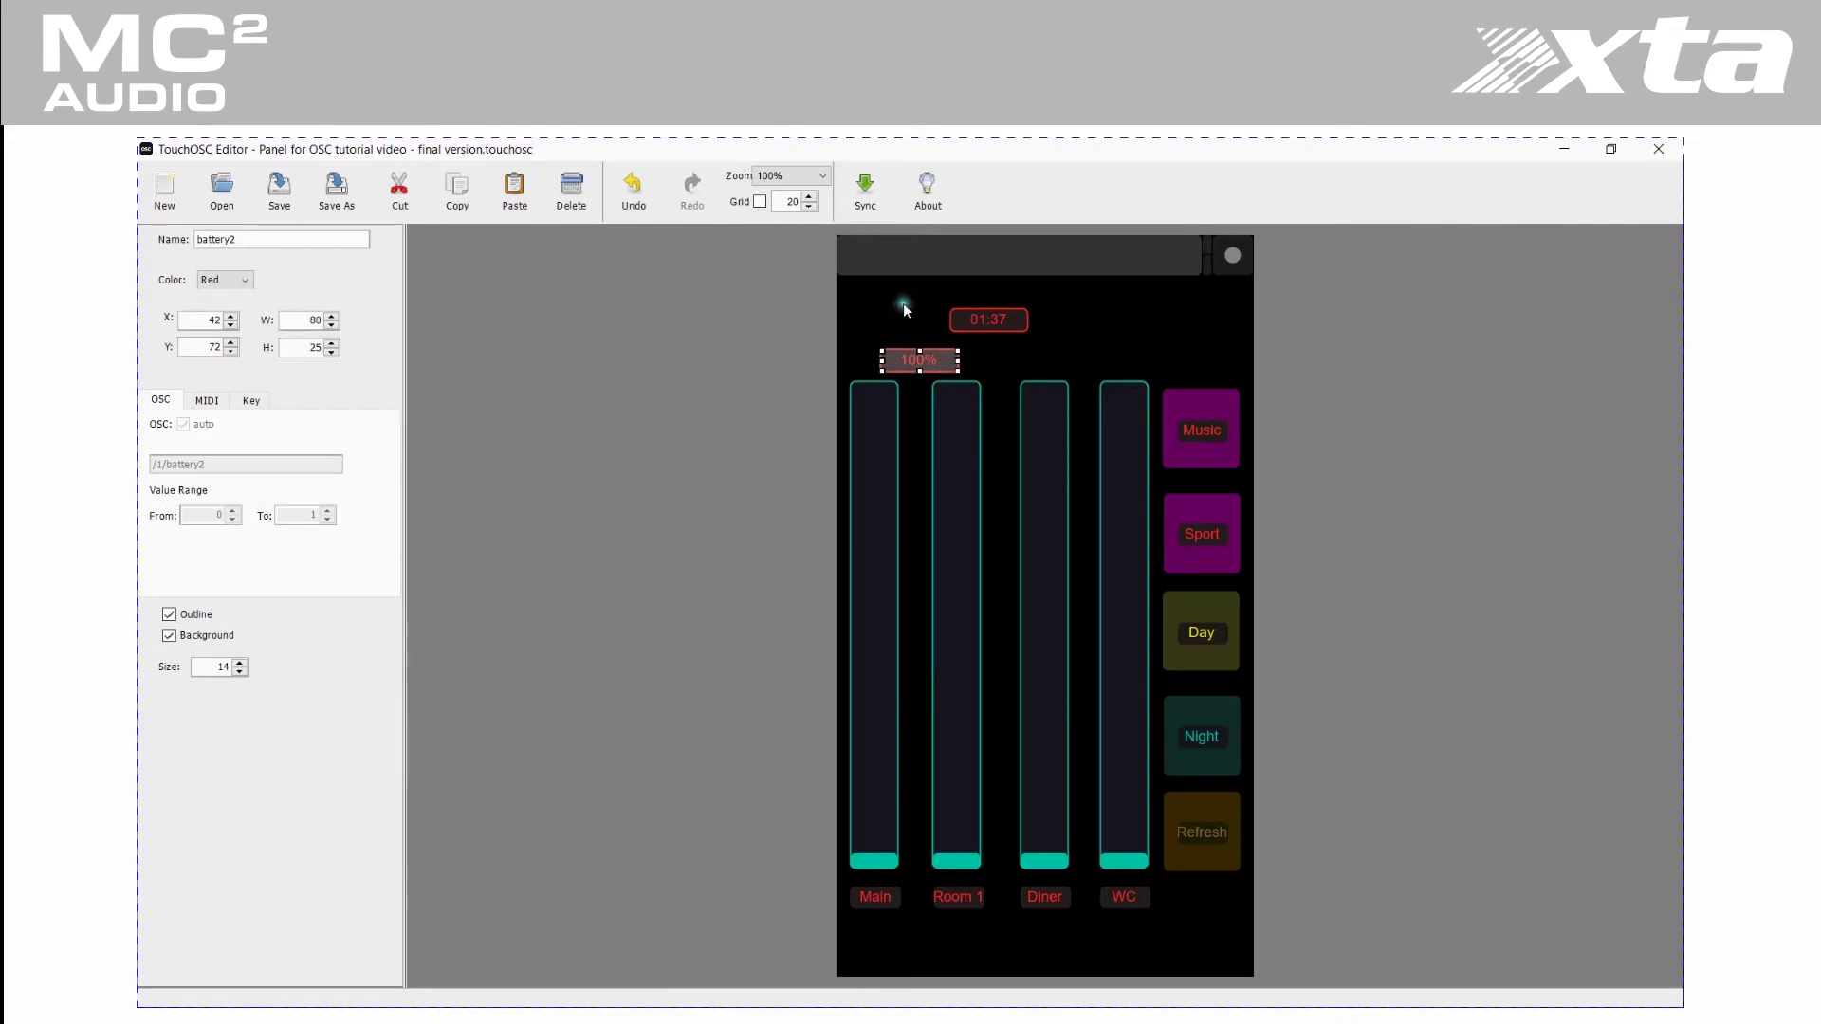
{"action": "left_click_drag", "start_coordinate": [924, 360], "coordinate": [899, 321]}
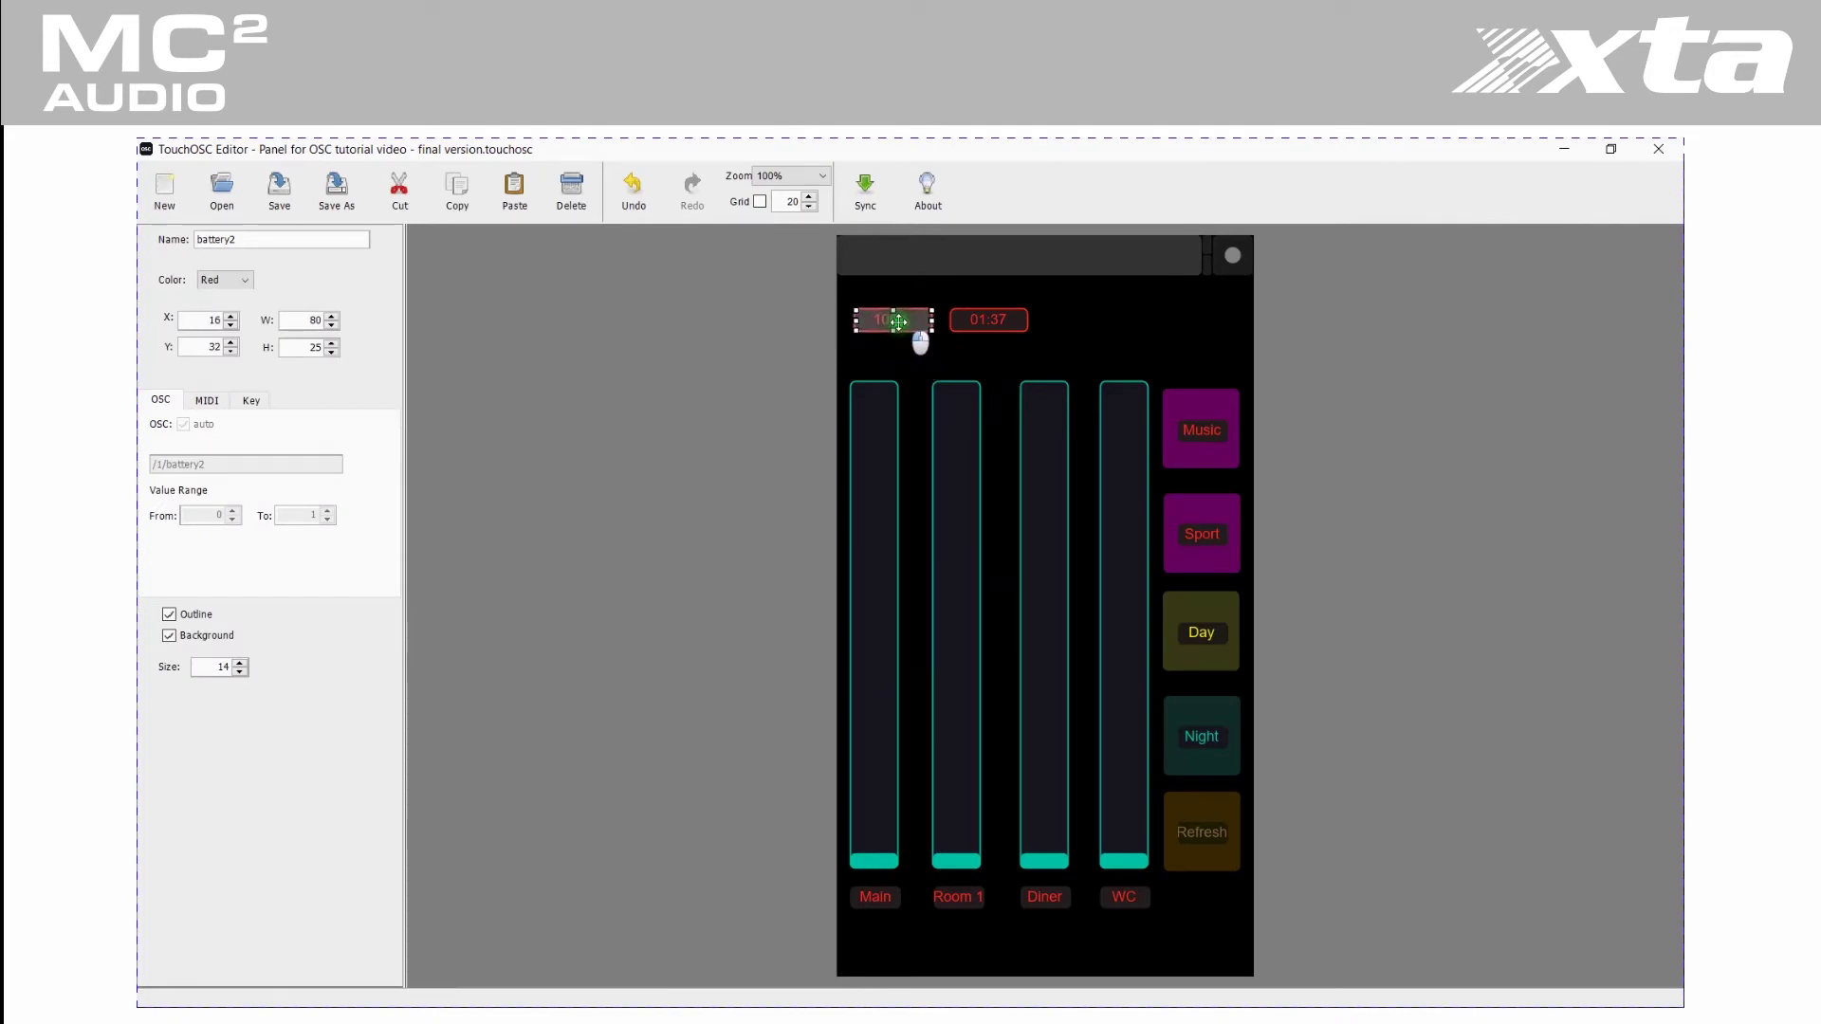
{"action": "left_click", "coordinate": [1173, 323]}
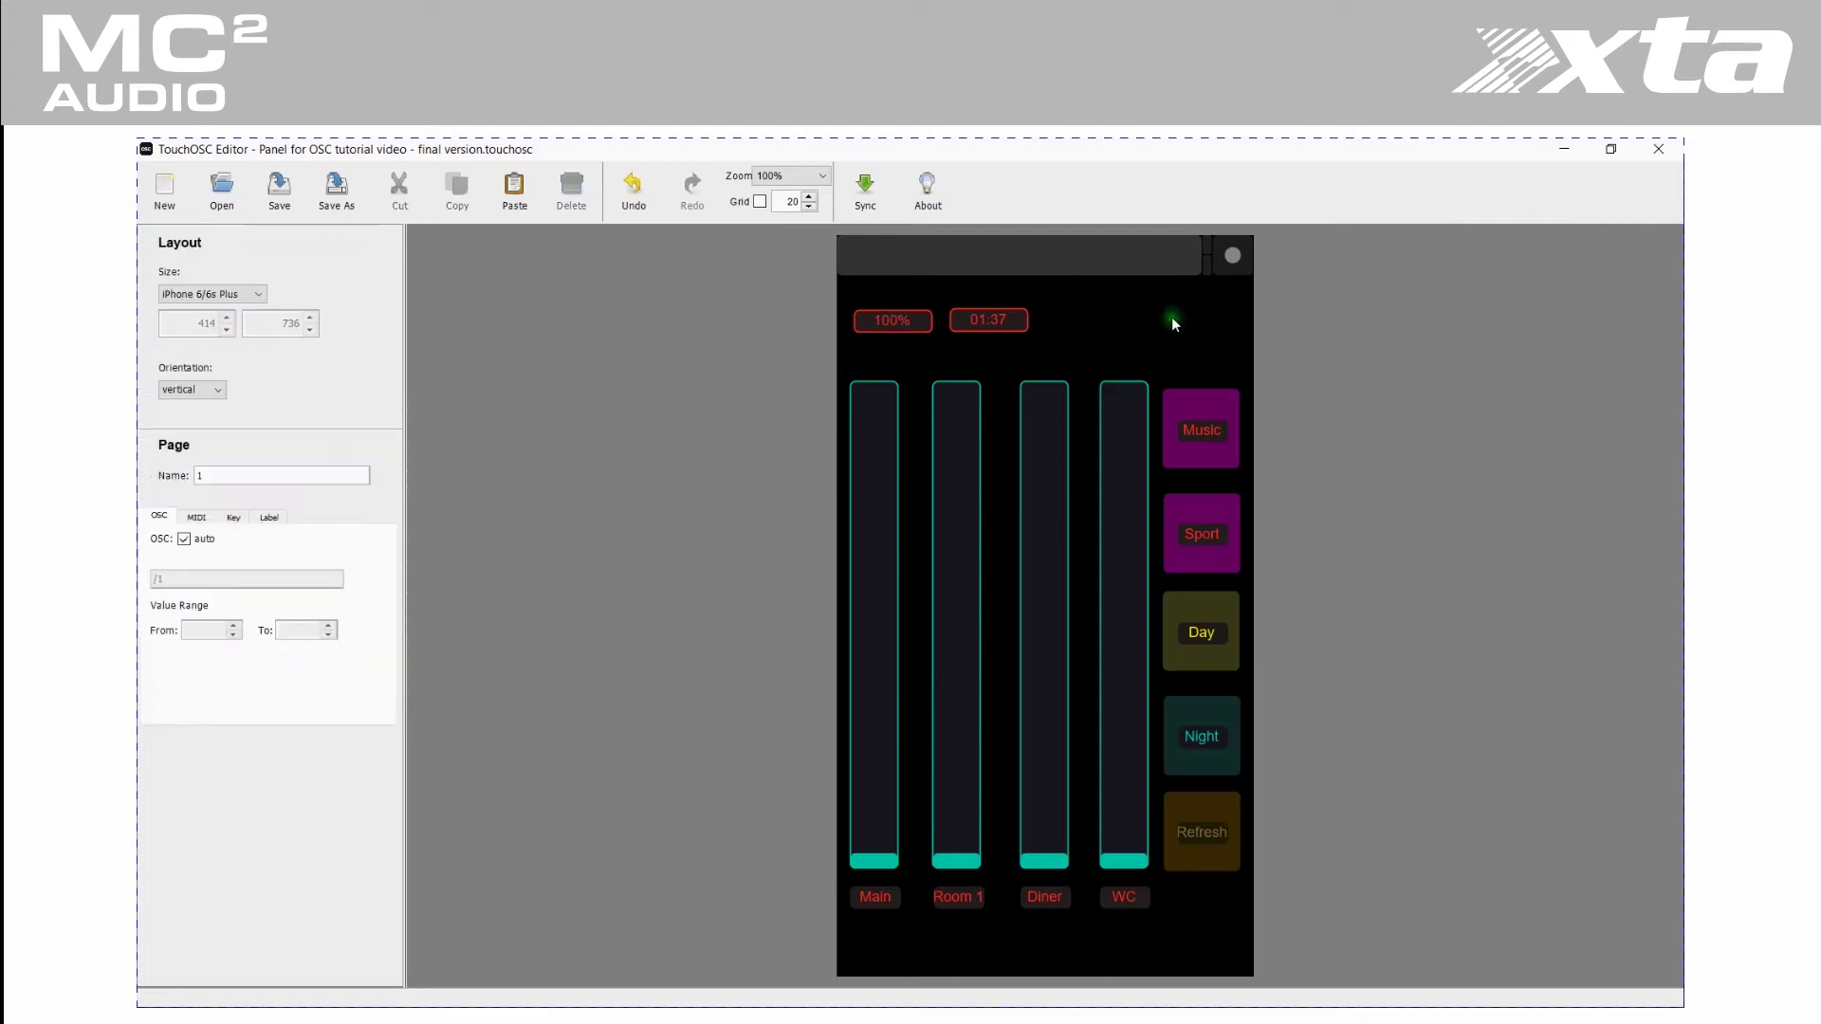
{"action": "left_click", "coordinate": [1012, 320]}
{"action": "left_click", "coordinate": [1090, 325]}
{"action": "left_click", "coordinate": [291, 194]}
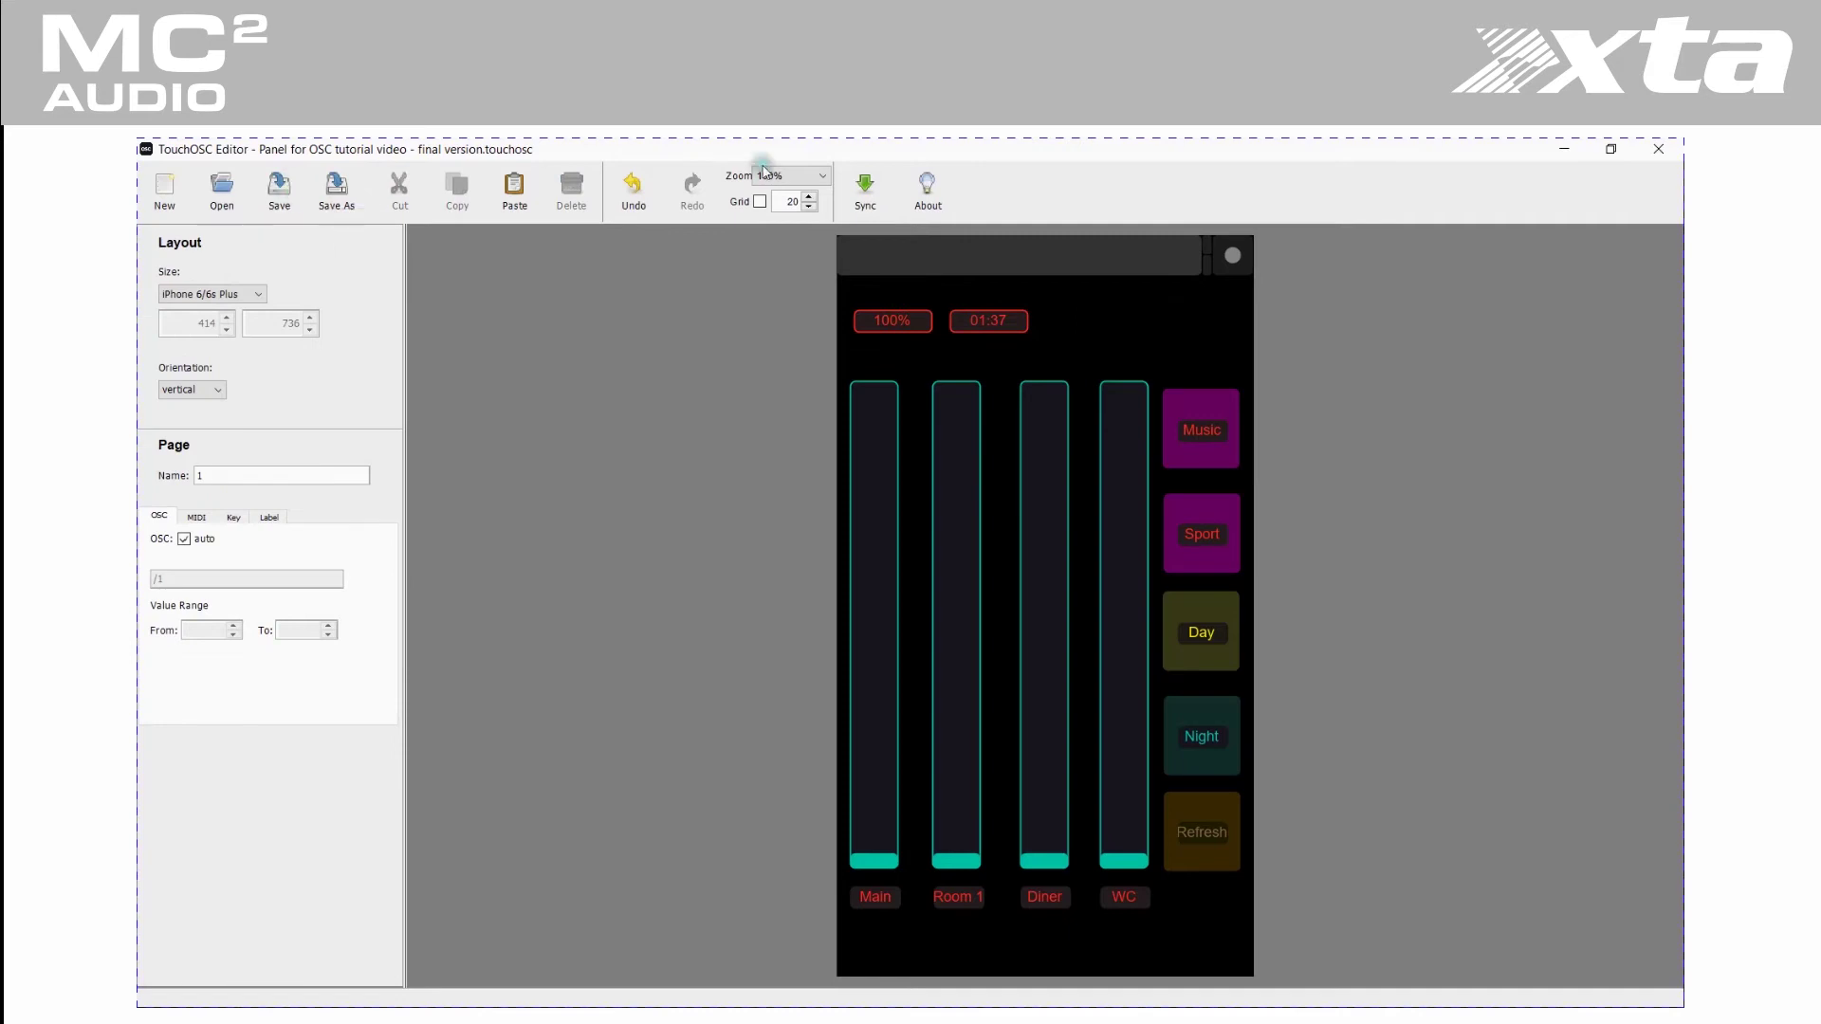